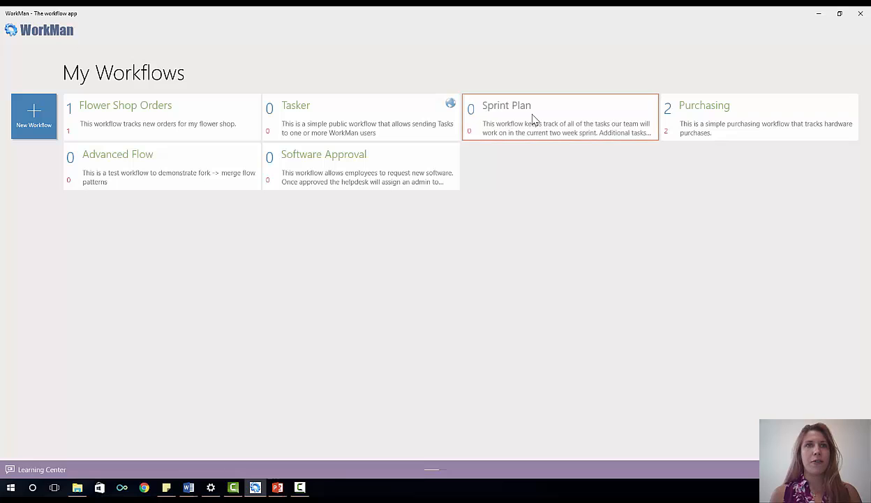
Step: Open the Sprint Plan workflow's diagram for editing
click(533, 120)
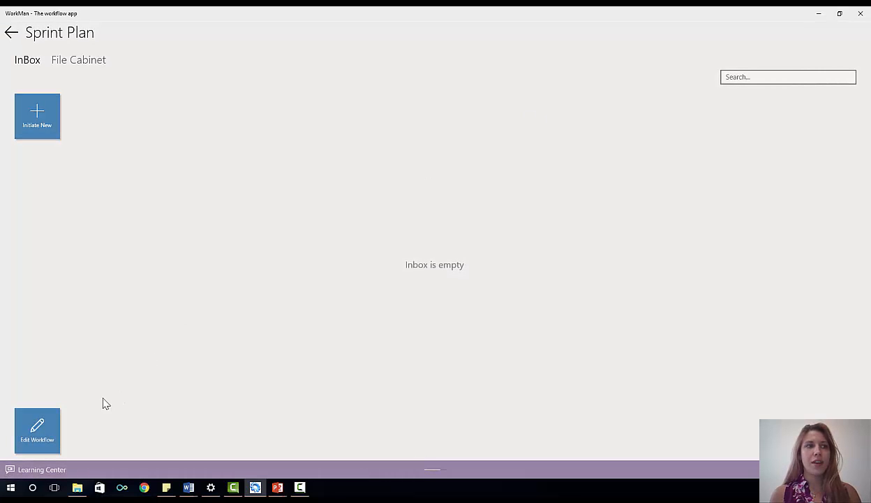
click(28, 431)
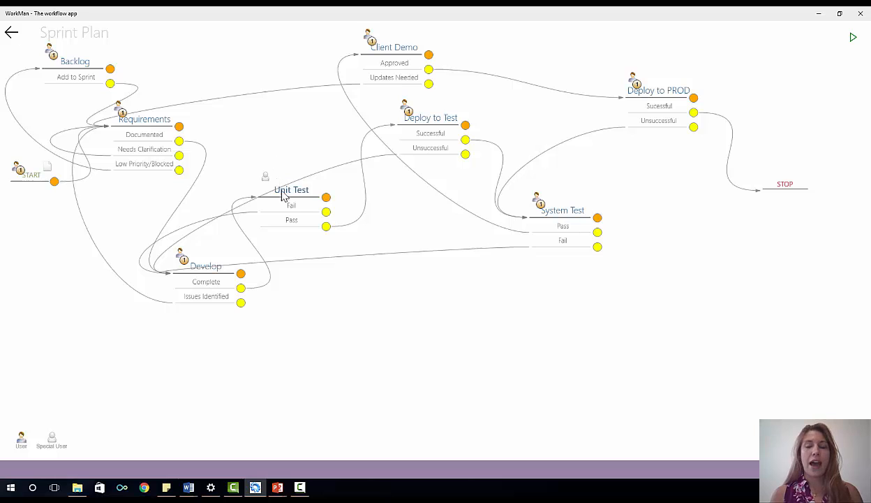
key(alt+Tab)
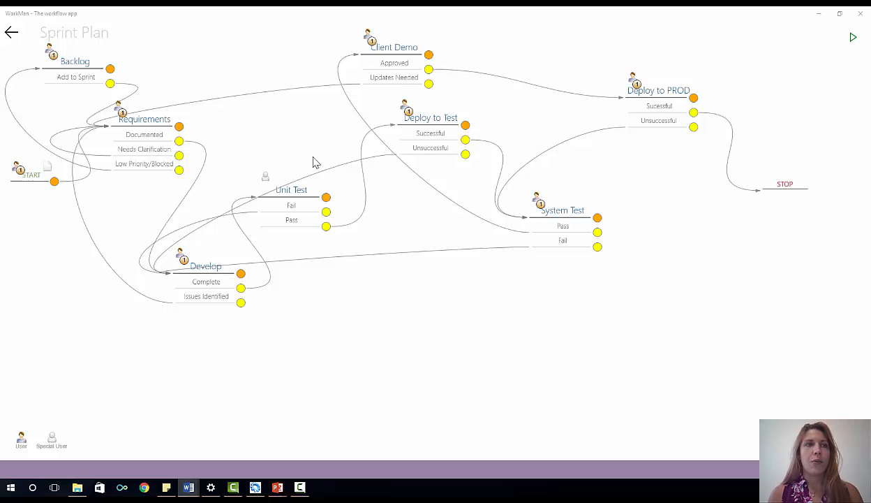
Step: View the special user assigned to the Unit Test state and close its settings without changes
click(265, 177)
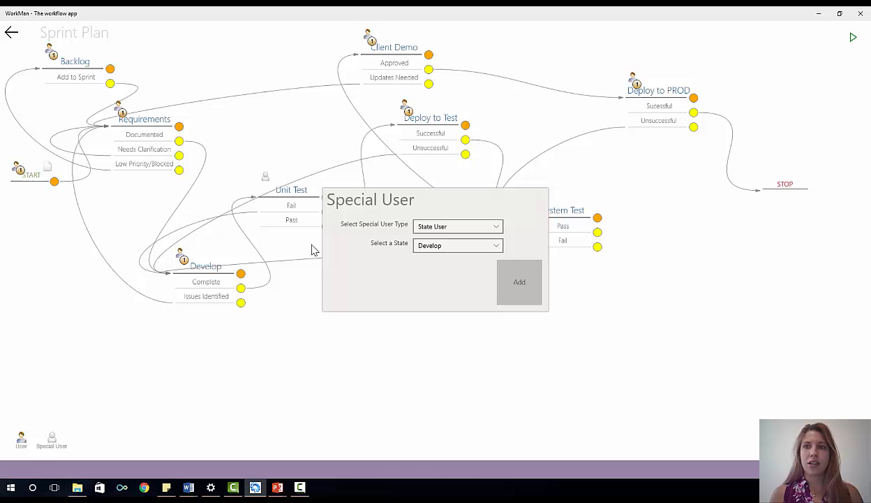
click(573, 315)
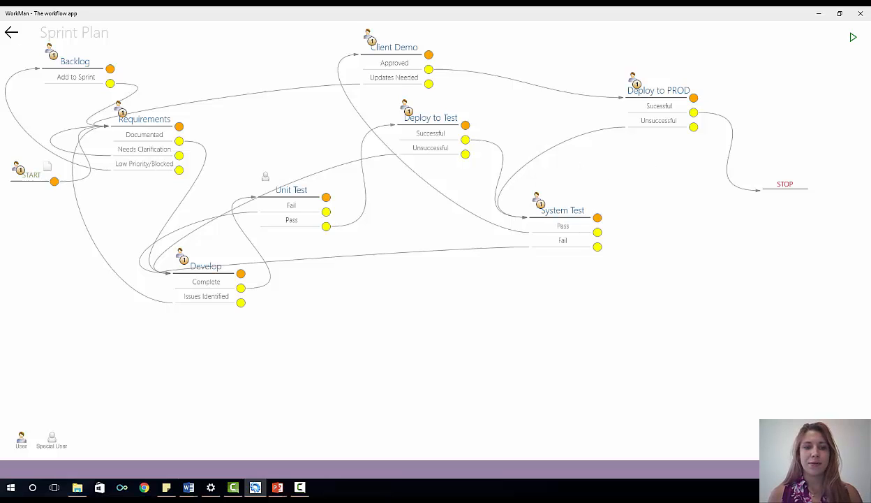
Step: Activate the Sprint Plan workflow and return to its inbox
key(alt+Tab)
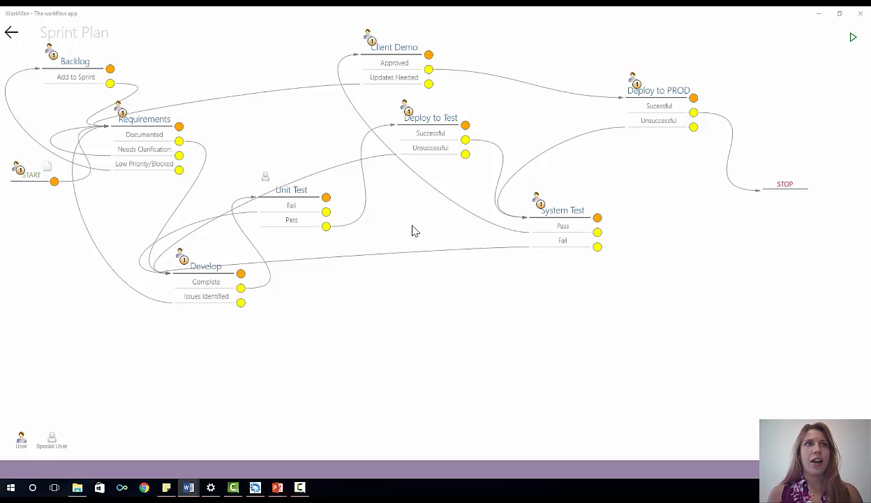
click(852, 39)
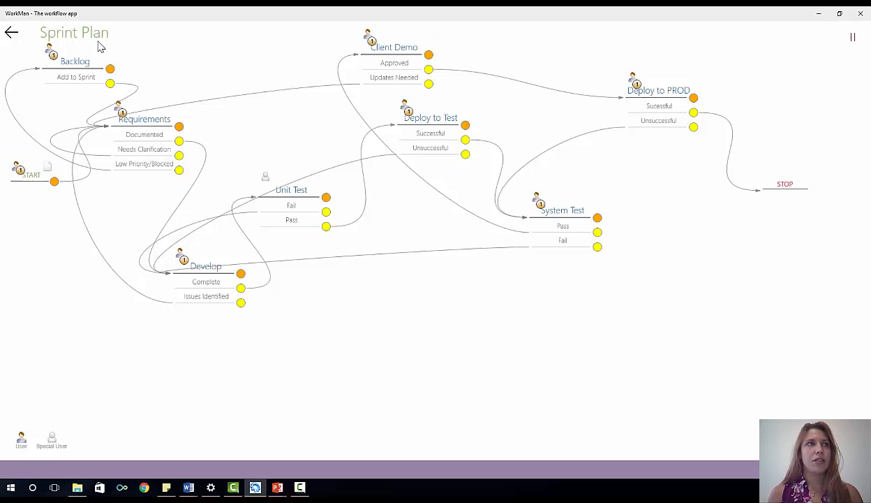
click(13, 34)
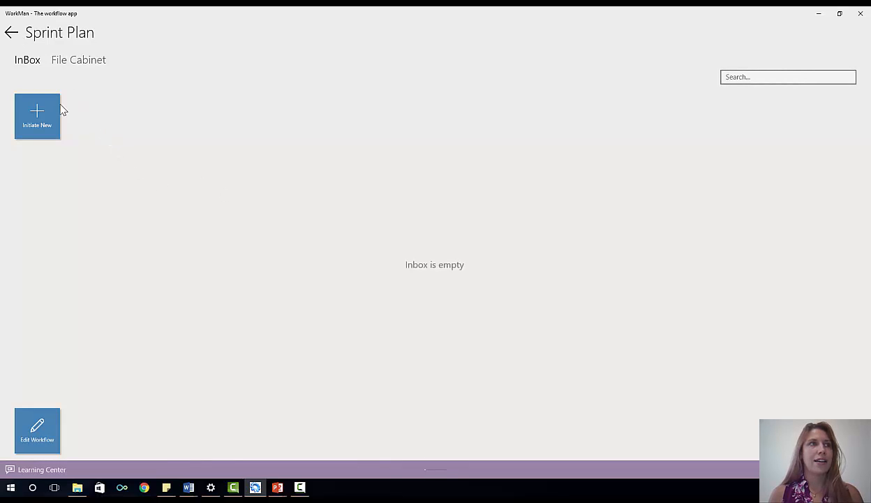
Step: Initiate a new Sprint Plan item titled "Search Box" with Medium priority and submit it
click(33, 120)
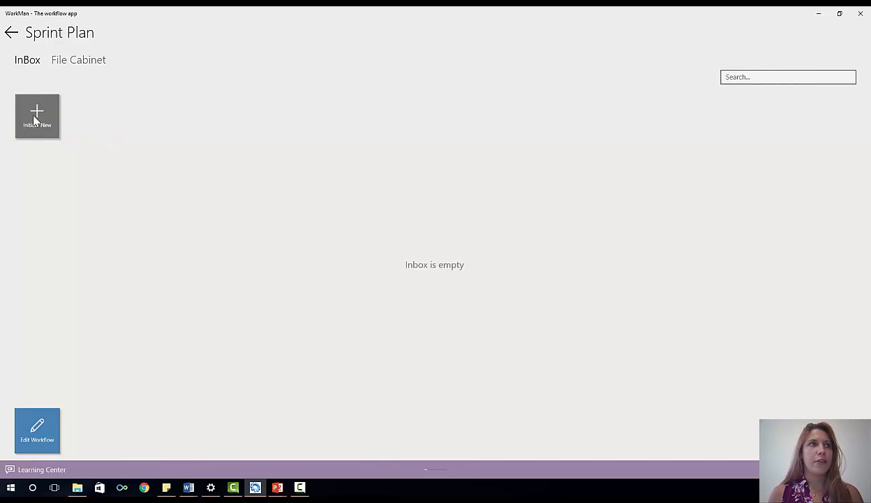
key(alt+Tab)
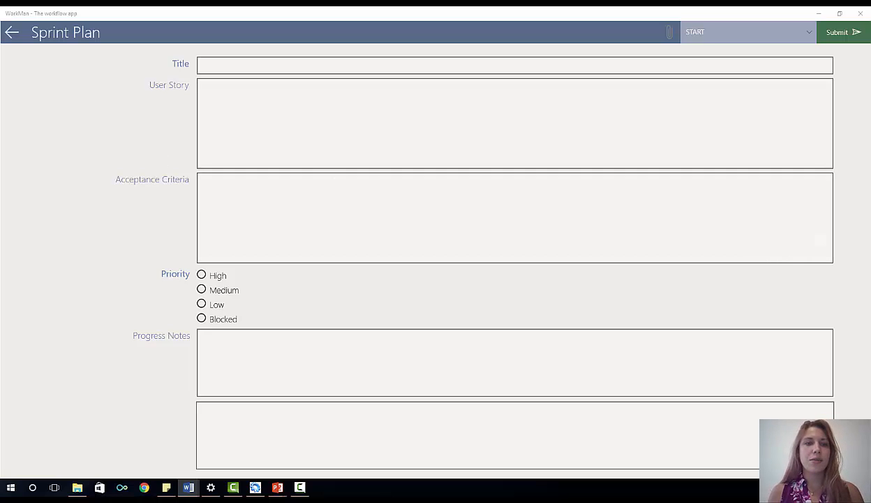
click(251, 66)
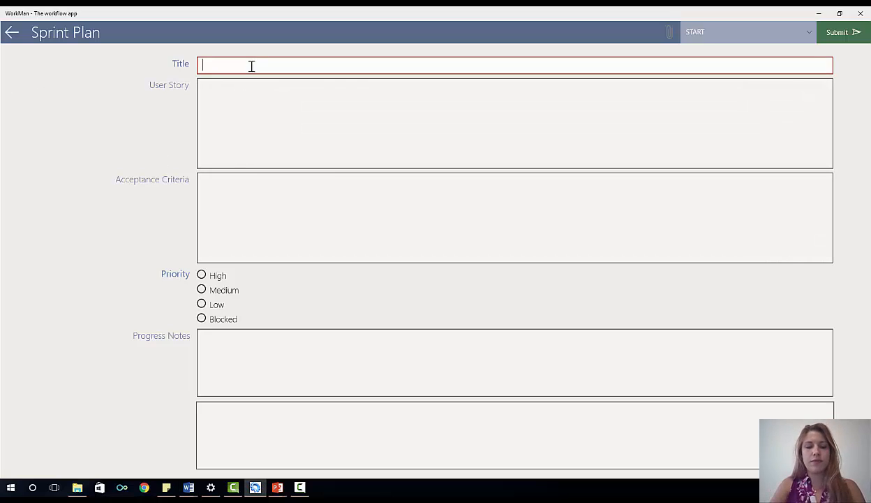
text(Search Box)
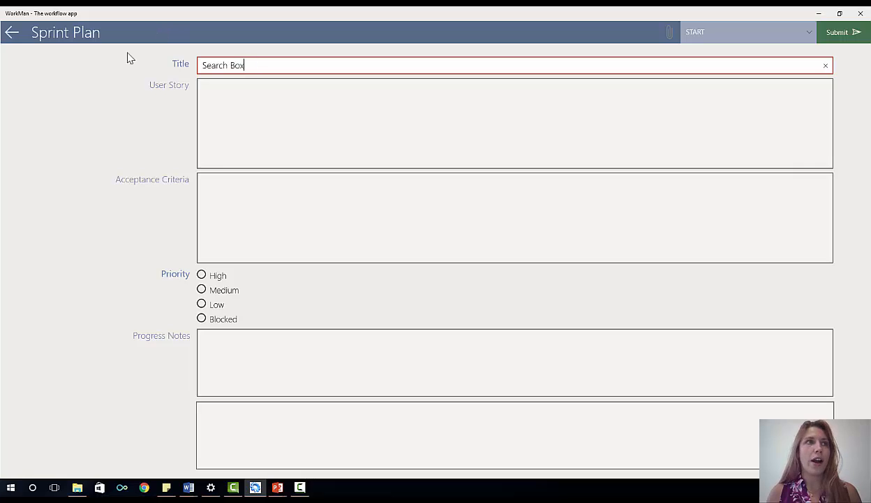
click(238, 117)
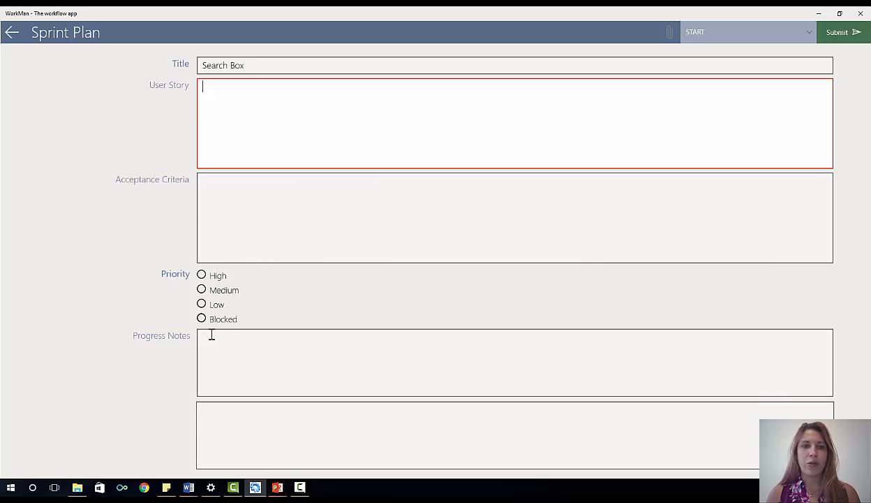
click(201, 290)
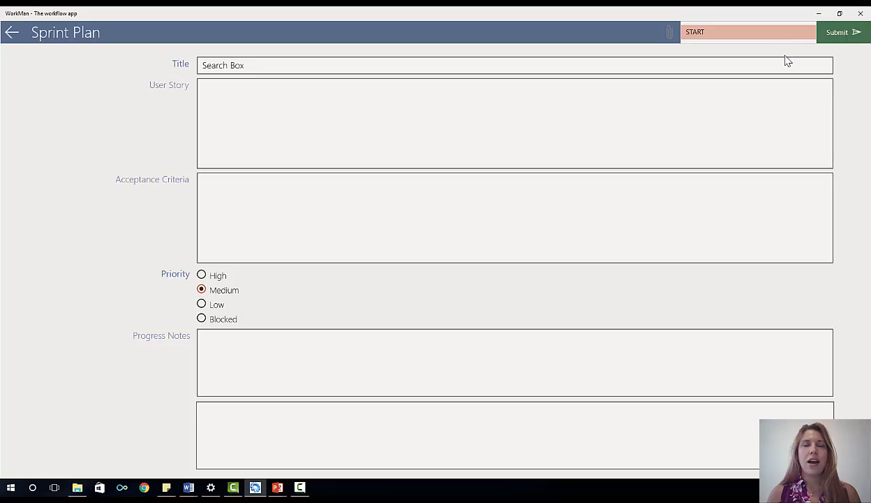
click(849, 31)
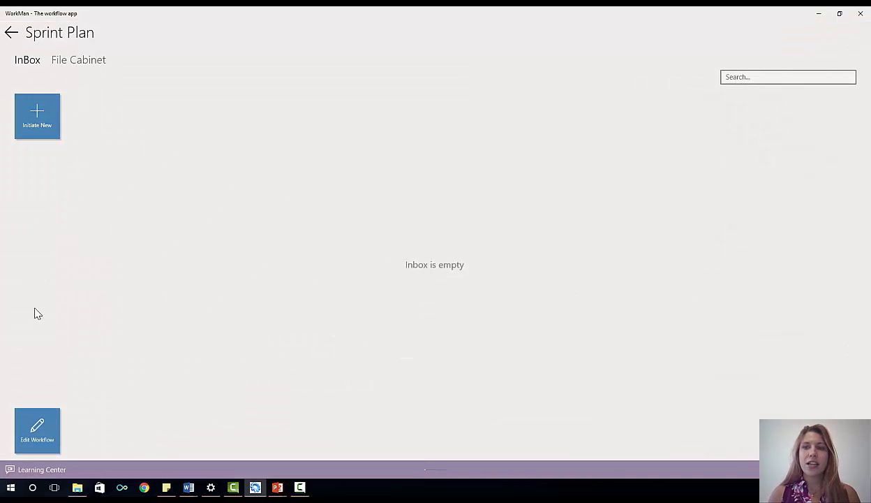
Step: Enter Search Box's User Story: "As a general user for this application / I want to find information quickly / So that I may utilize it for a business need"
click(189, 487)
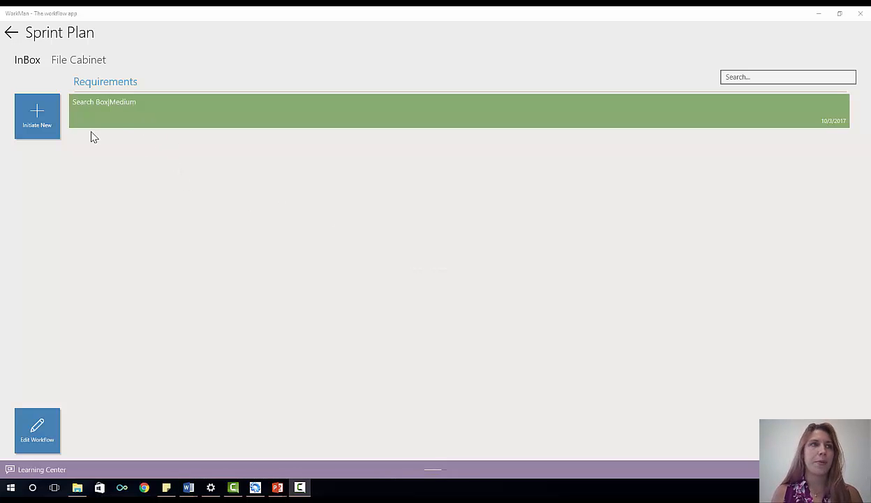
click(119, 124)
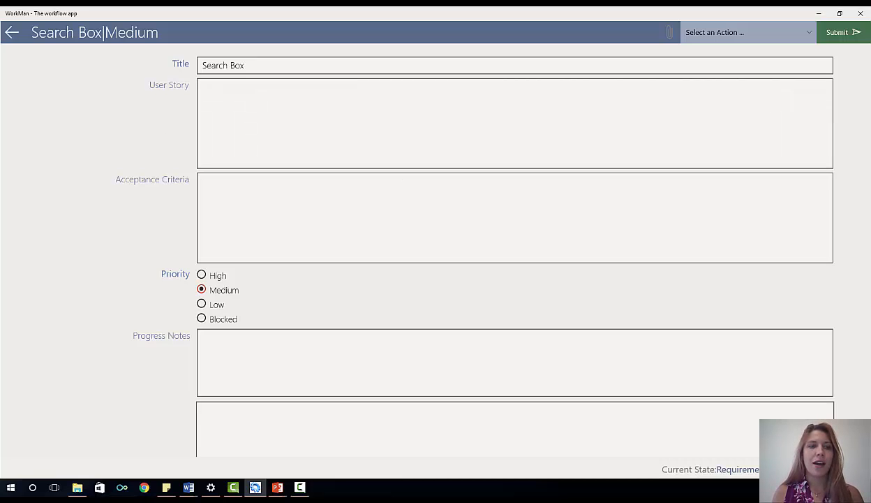
key(alt+Tab)
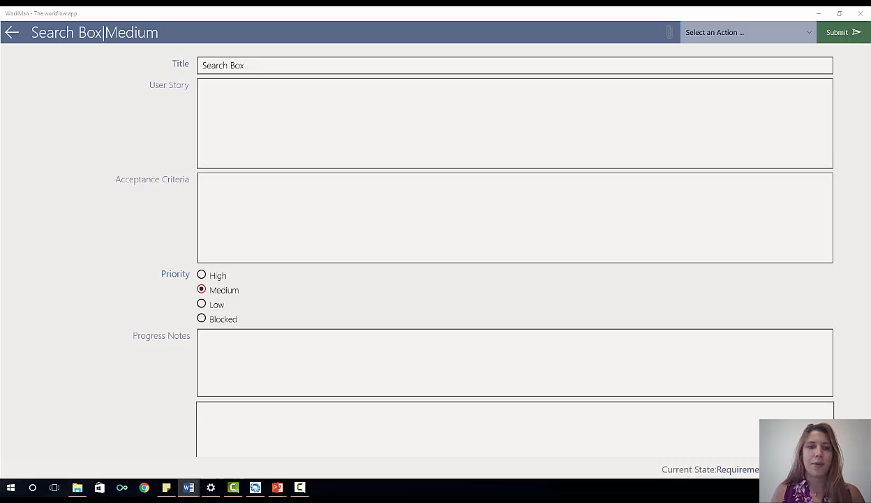
click(337, 123)
text(As a general user for this application I want to find information quickly So that I may utilize it for a business need)
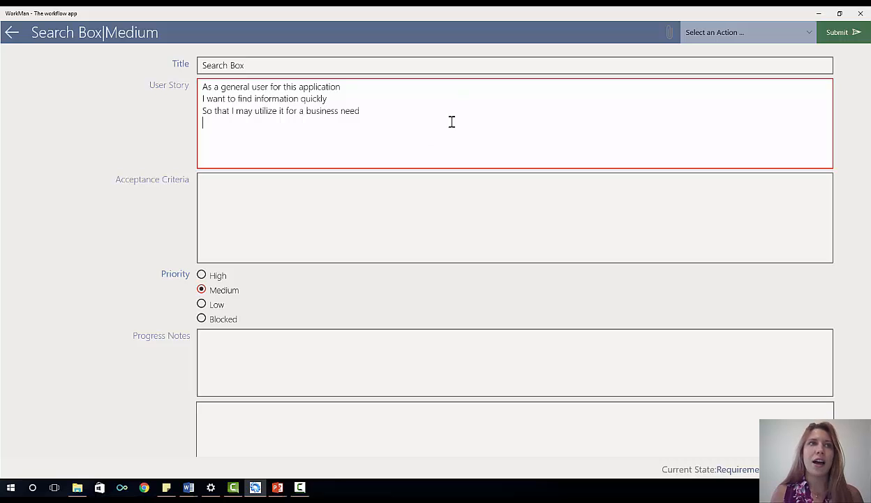
click(410, 105)
click(389, 113)
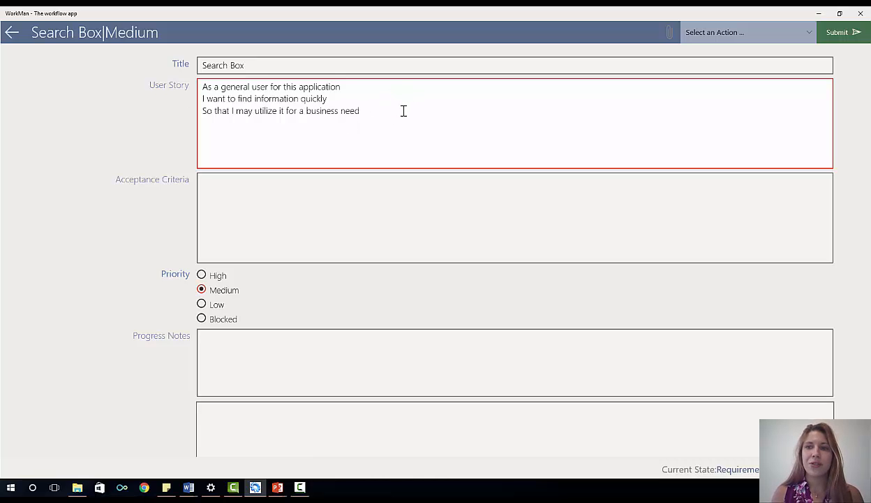
Step: Enter the Acceptance Criteria: "Available throughout the application in a single location / 600 character input limit / Filters the page as the user enters their search term"
click(355, 192)
key(alt+Tab)
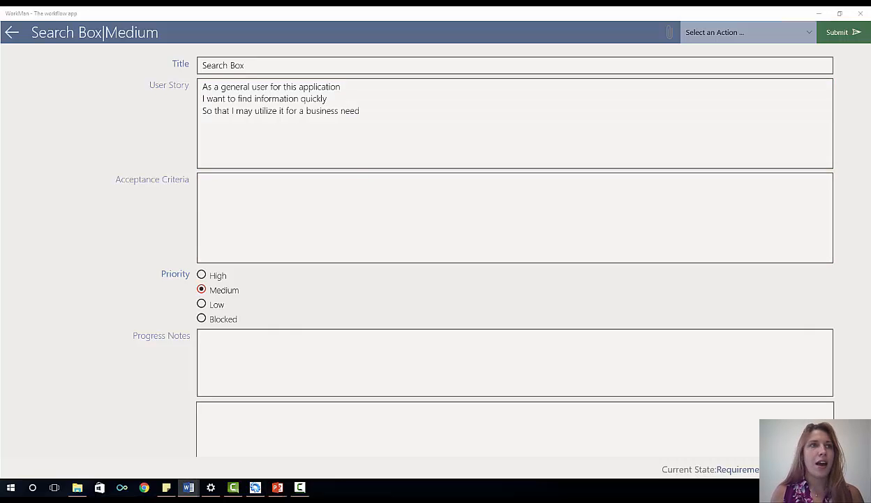
click(358, 200)
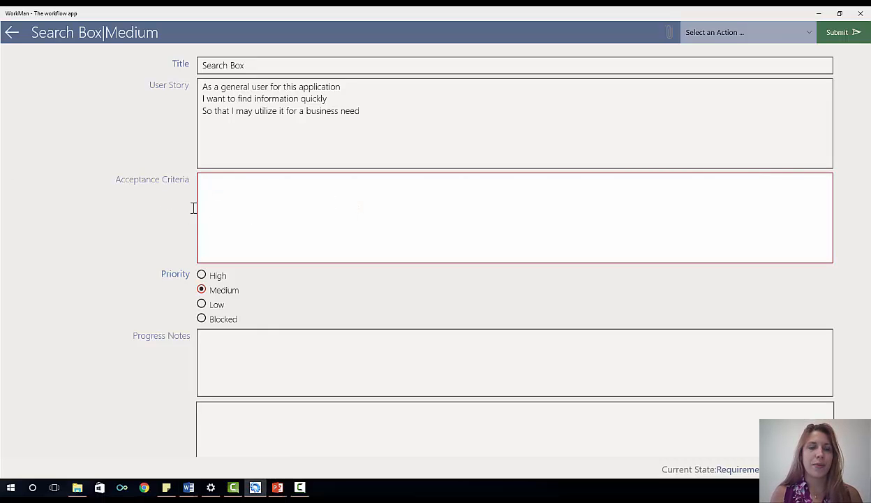
key(alt+Tab)
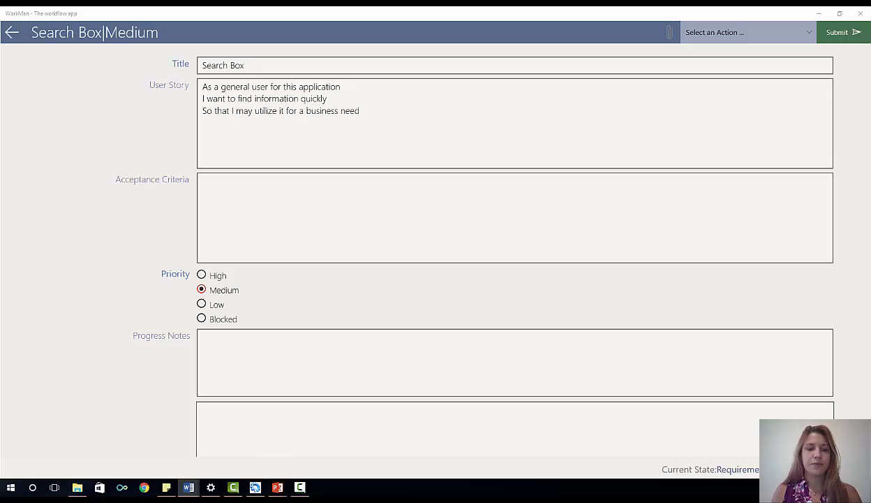
click(408, 235)
text(Available throughout the application in a single location 600 character input limit Filters the page as the user enters their search term)
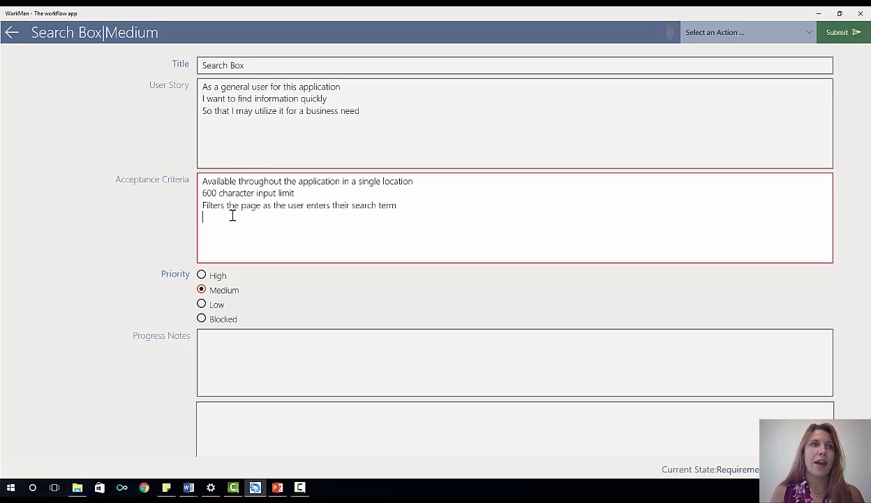
click(334, 196)
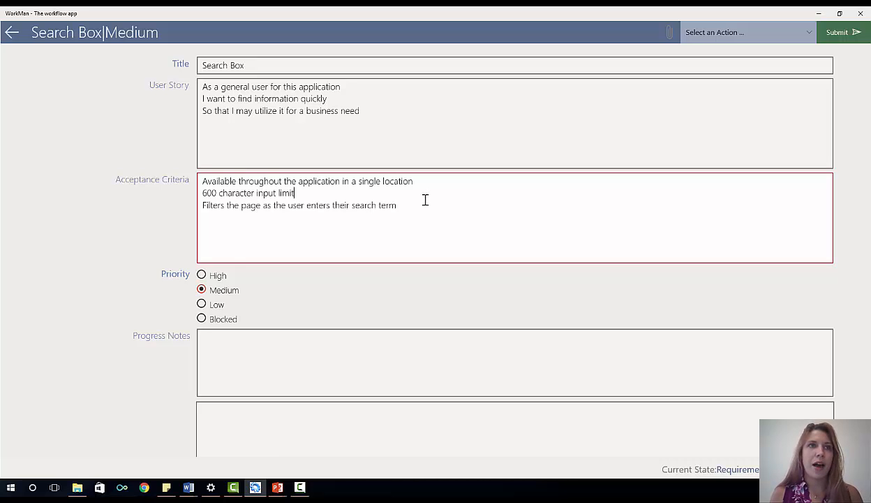
click(458, 220)
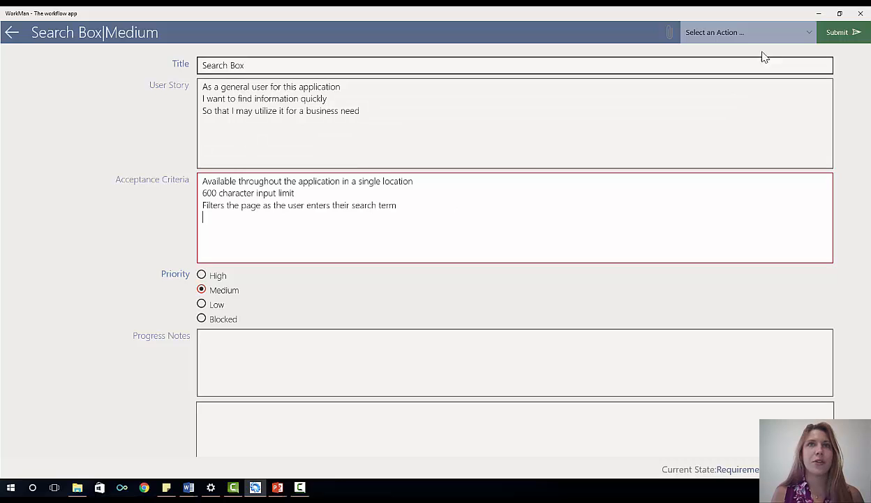
Step: Submit the Search Box item with the Documented action
click(760, 36)
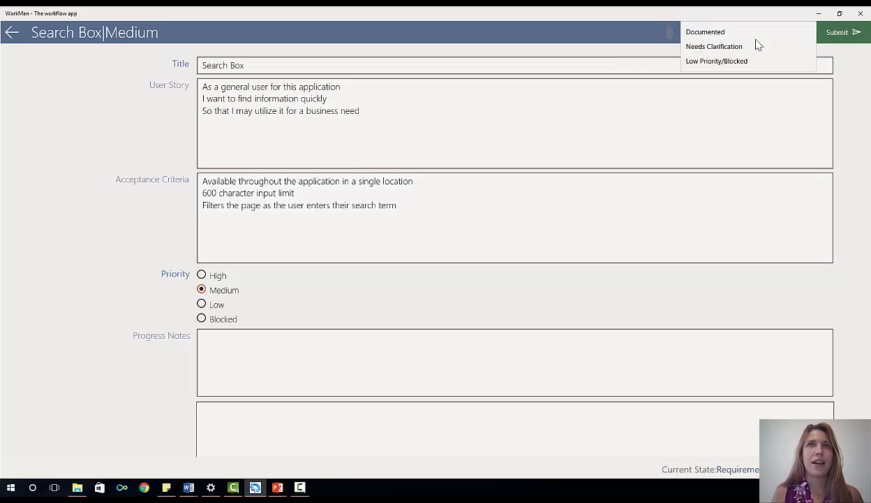
click(717, 34)
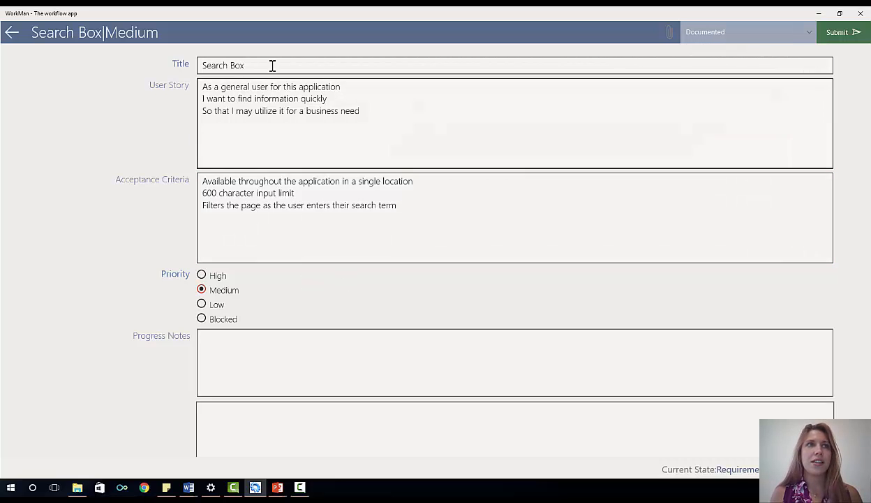
click(838, 32)
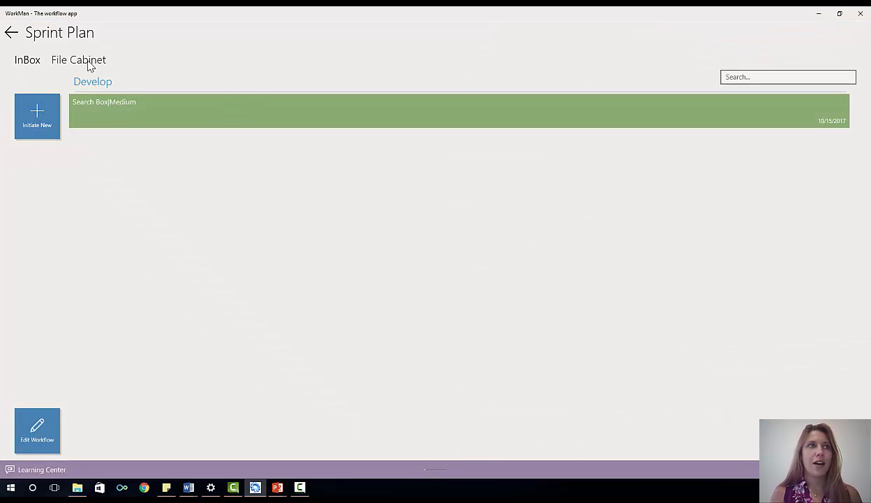
Step: Open the Search Box item in the Develop state and enter the progress note "Coded with JQuery; utilizes CustomSearch Function in XXX.js file"
click(158, 114)
scroll(493, 306, down, 1)
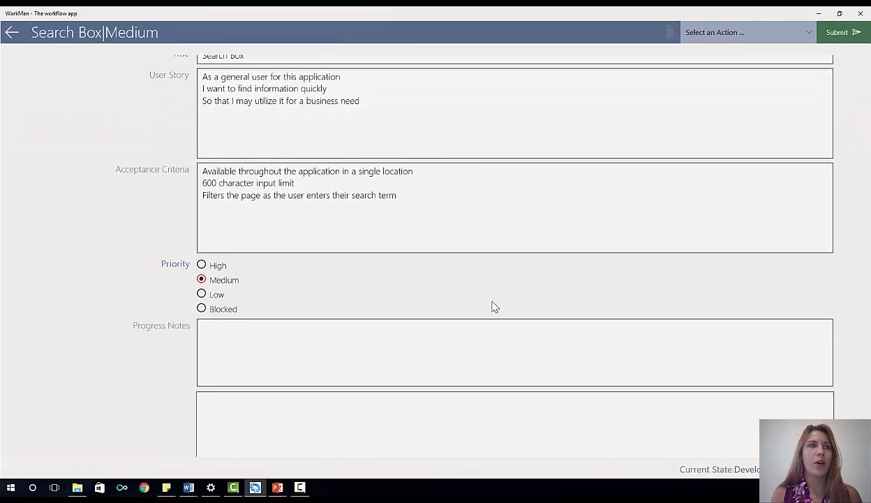
key(alt+Tab)
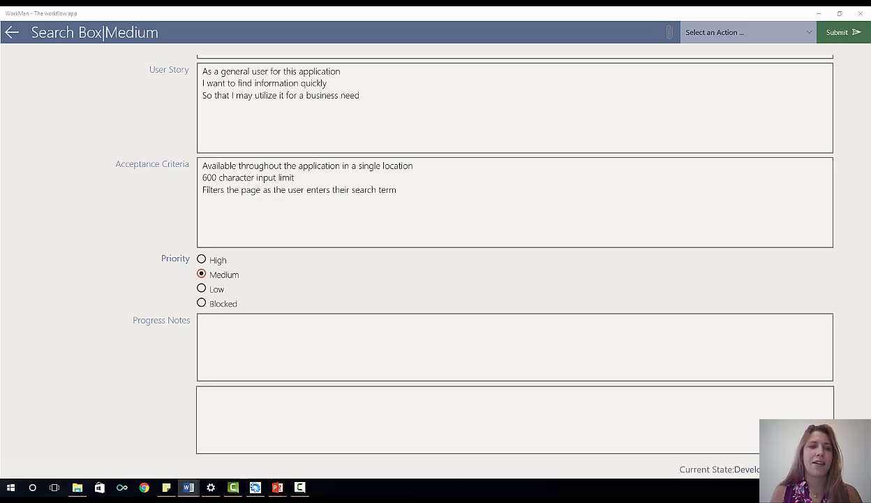
click(331, 338)
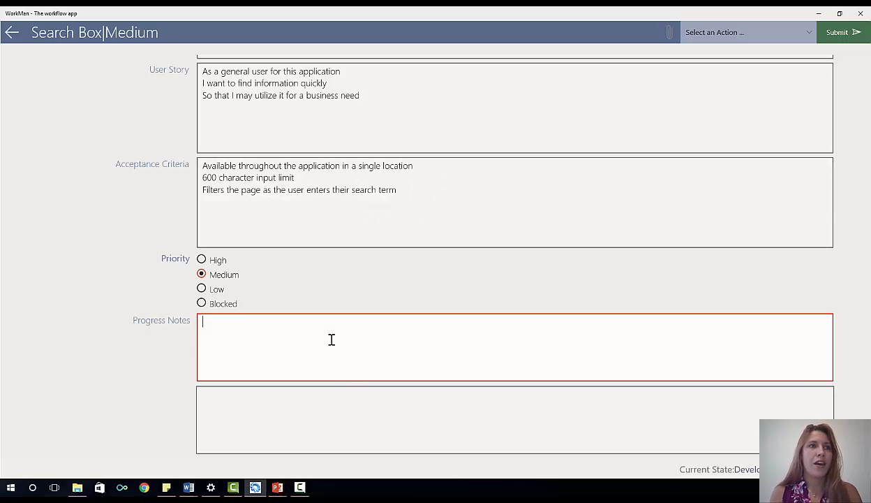
text(Coded with JQuery; utilizes CustomSearch Function in XXX.js file)
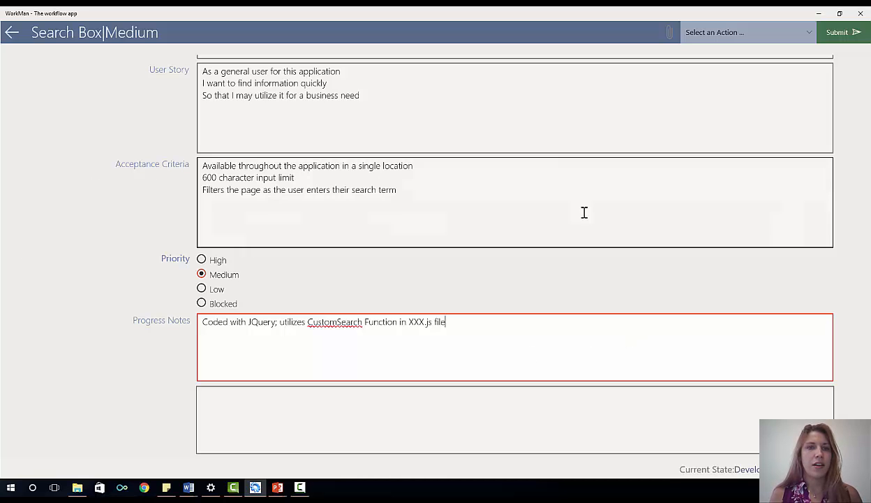
click(683, 259)
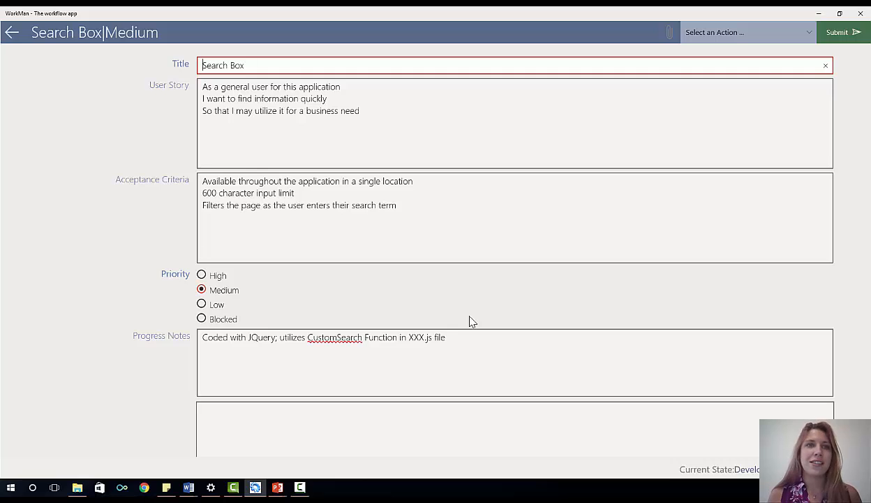
click(410, 363)
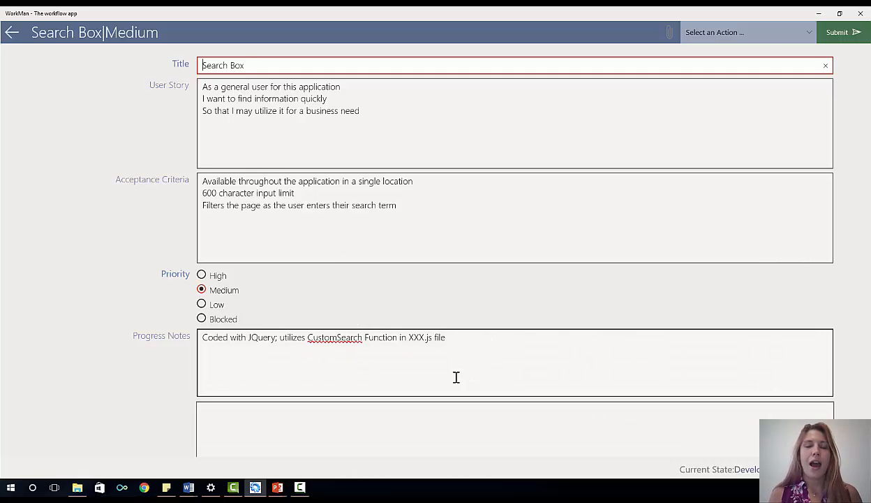
Step: Submit the Search Box item from the Develop state with the Complete action
click(779, 39)
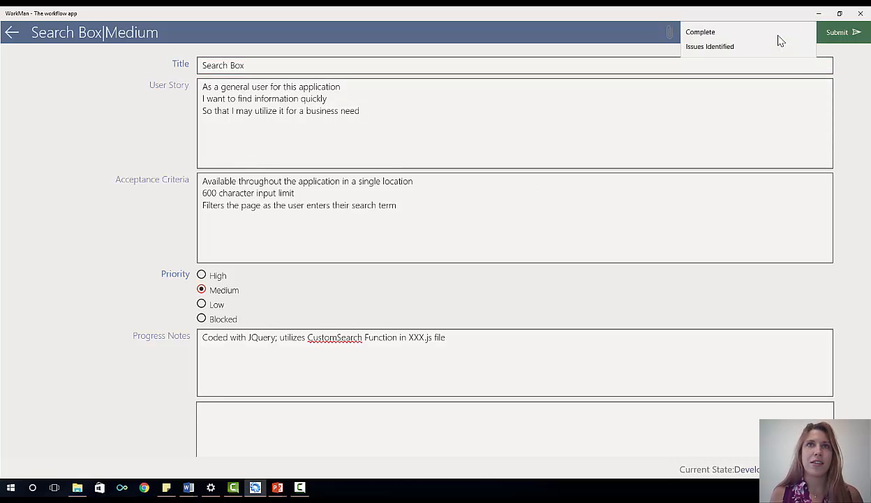
click(706, 34)
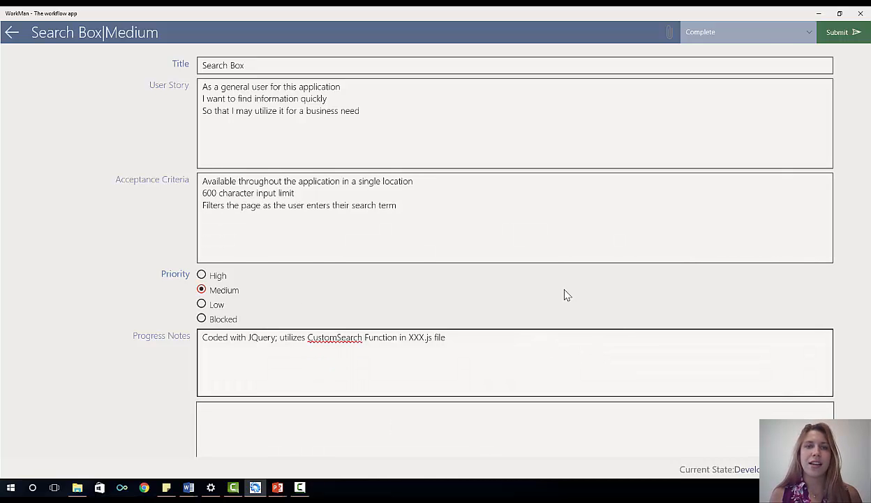
click(848, 39)
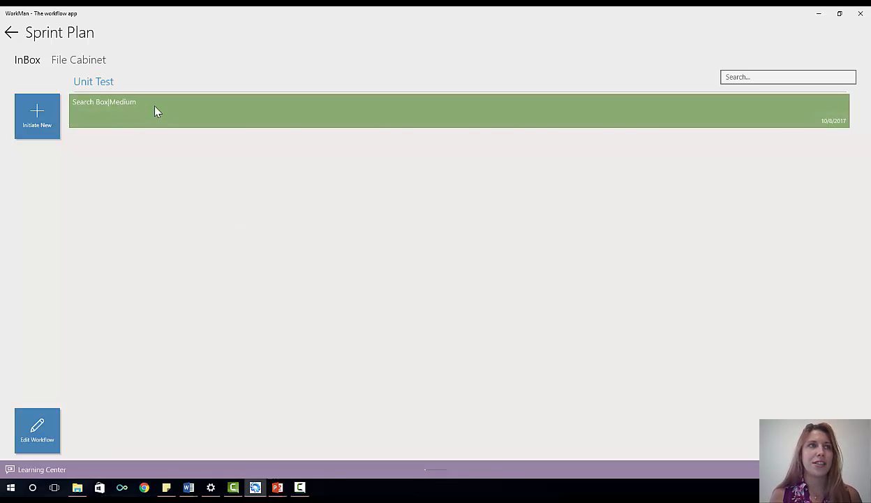
Step: Open the Search Box item in Unit Test and enter the progress note "Tested with search criteria "ABC" and "XYZ" results returned as expected"
click(155, 107)
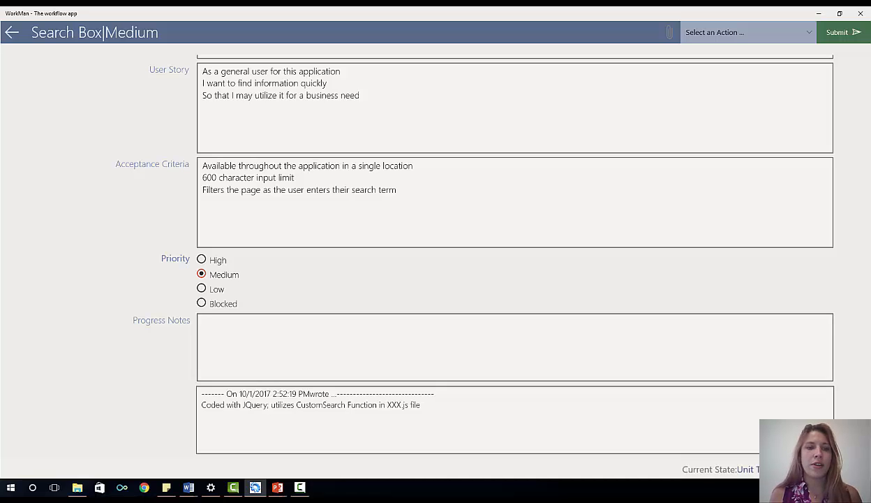
key(alt+Tab)
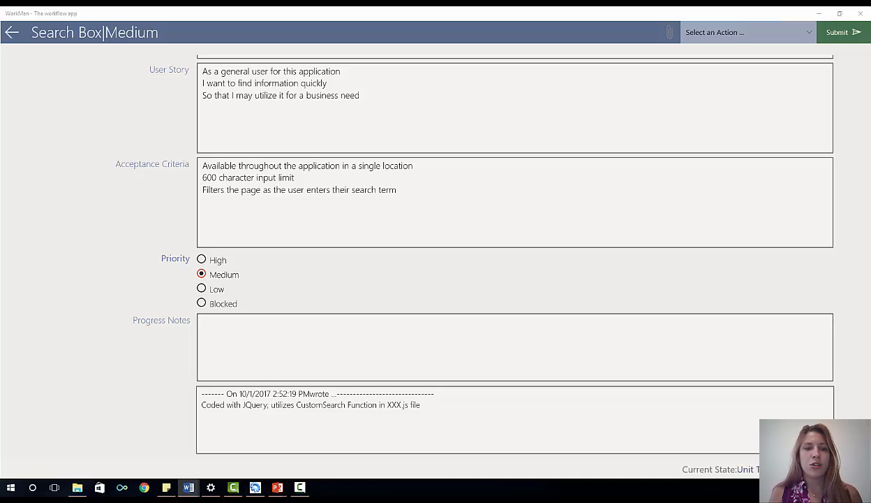
click(410, 319)
text(Tested with search criteria "ABC" and "XYZ" results returned as expected)
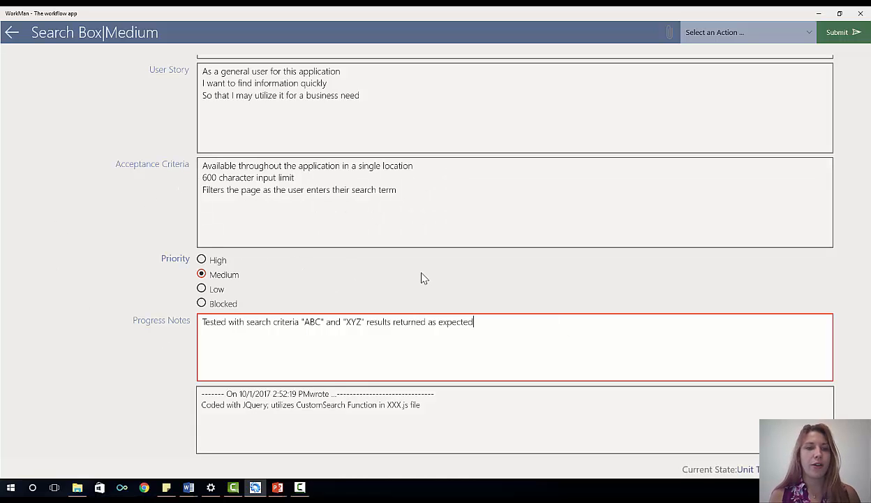
key(alt+Tab)
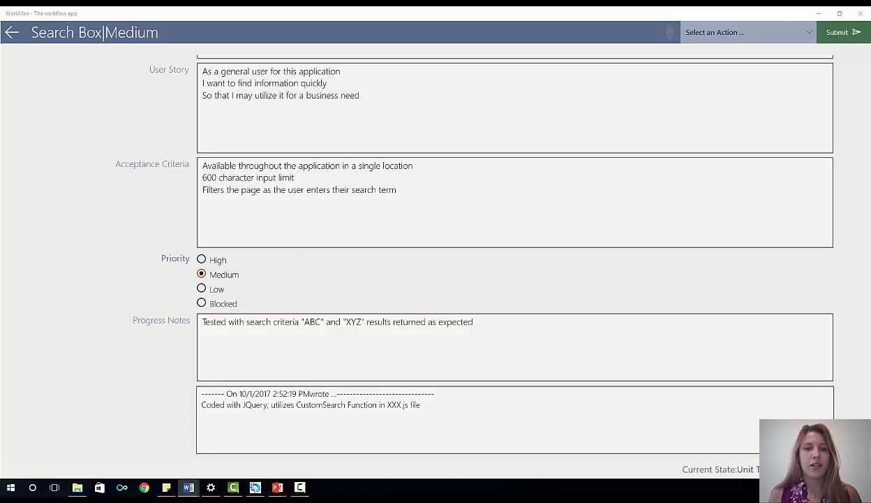
click(584, 280)
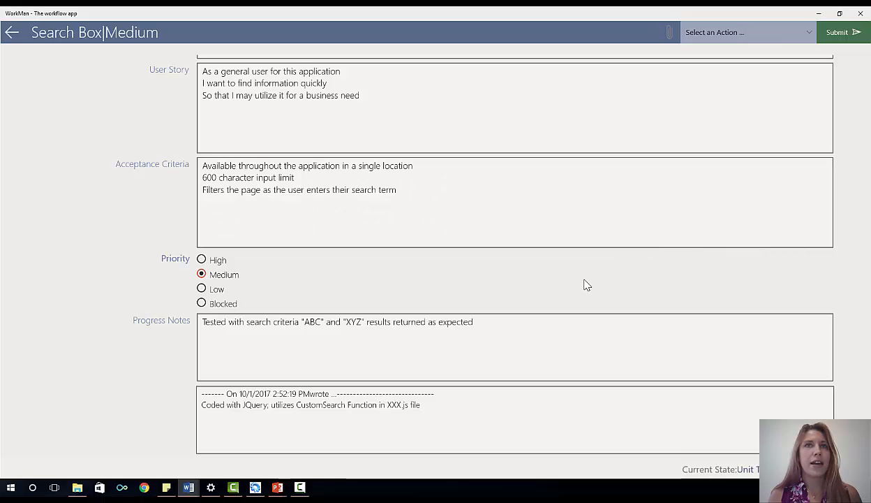
Step: Submit the Search Box item from the Unit Test state with the Pass action
click(734, 40)
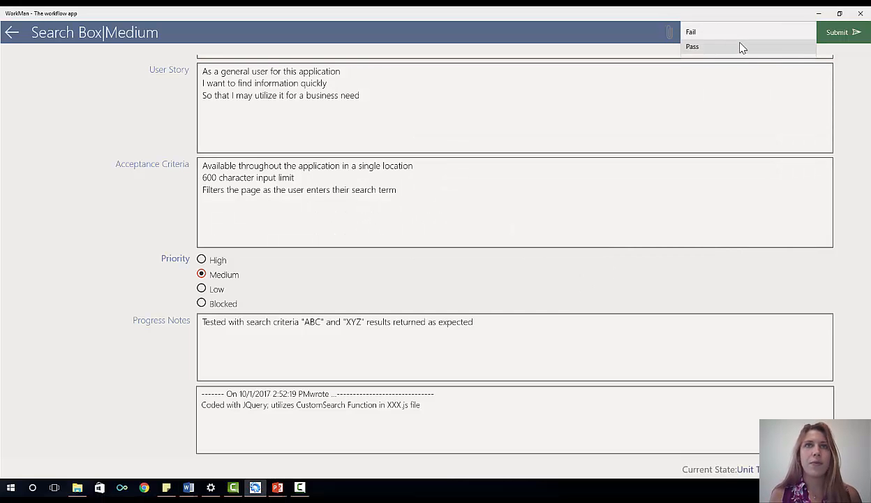
click(742, 47)
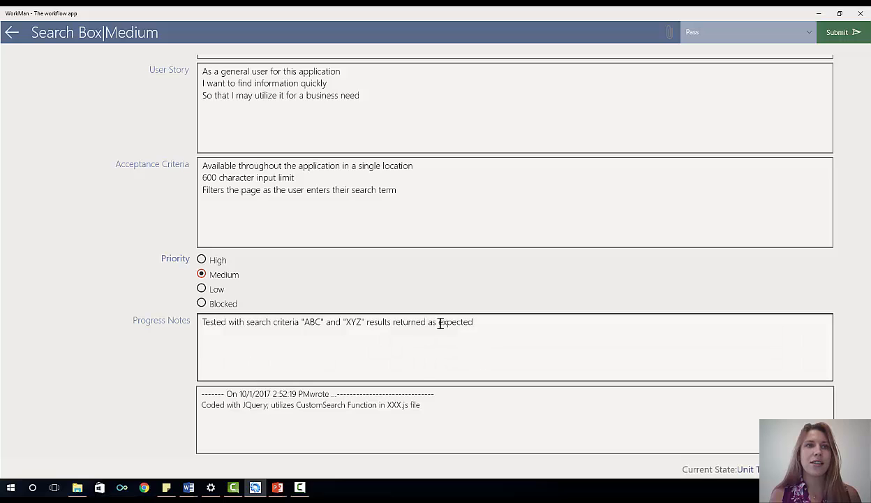
click(848, 36)
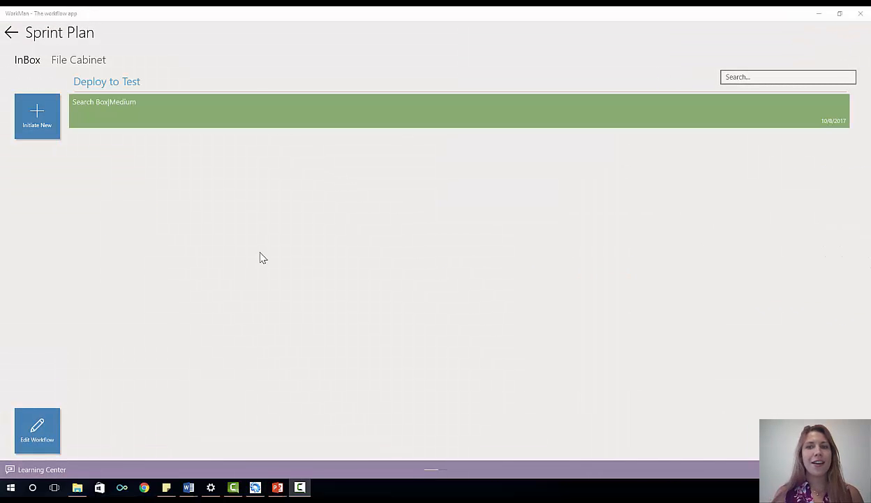
Step: Open the Search Box item in Deploy to Test and enter the progress note "Integrated into the test environment successfully"
click(241, 117)
scroll(447, 250, down, 1)
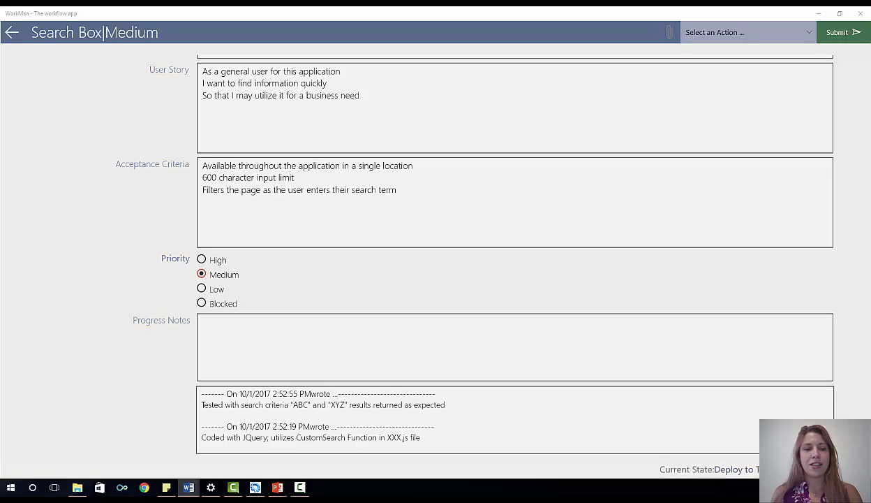
click(337, 323)
text(Integrated into the test environment successfully)
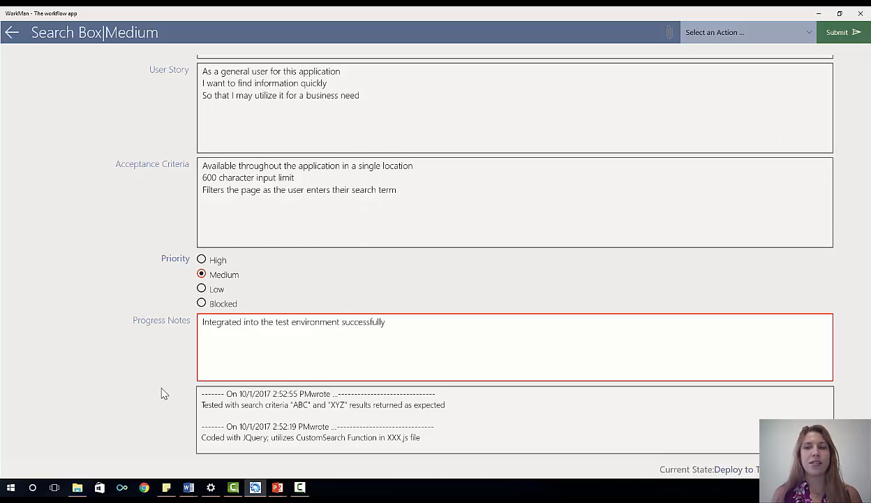
Step: Submit the Search Box item from the Deploy to Test state with the Successful action
click(733, 40)
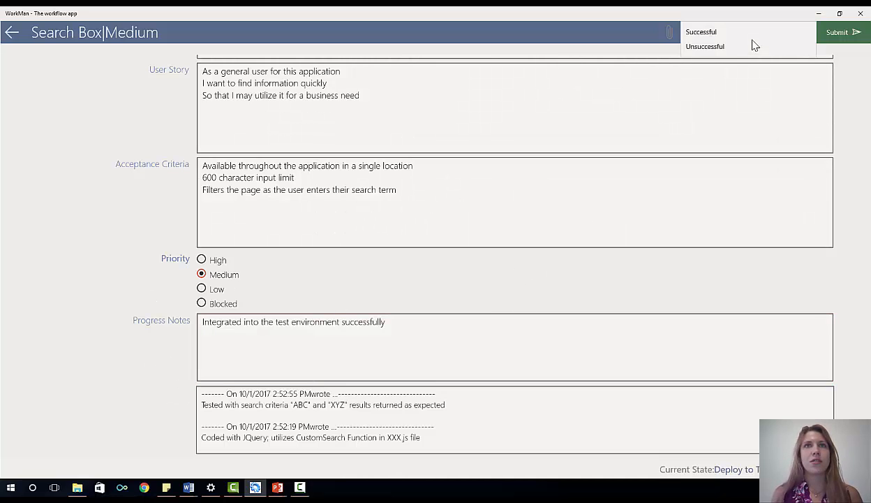
click(719, 34)
click(846, 34)
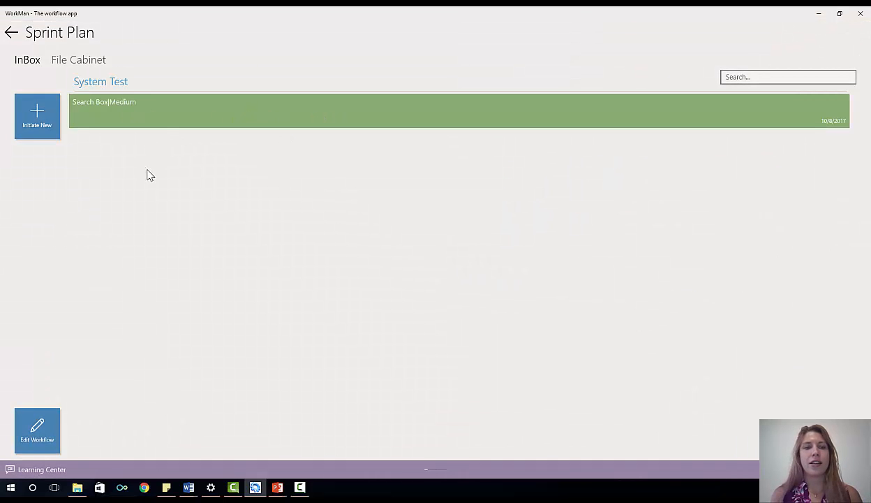
Step: Open the Search Box item in System Test and enter the progress note "Defect - Searchbox only available on the homepage"
click(239, 117)
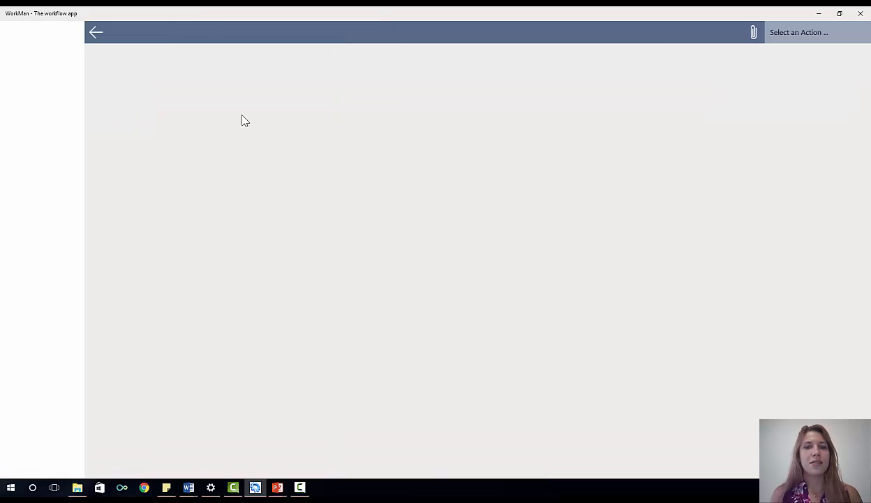
scroll(481, 252, down, 1)
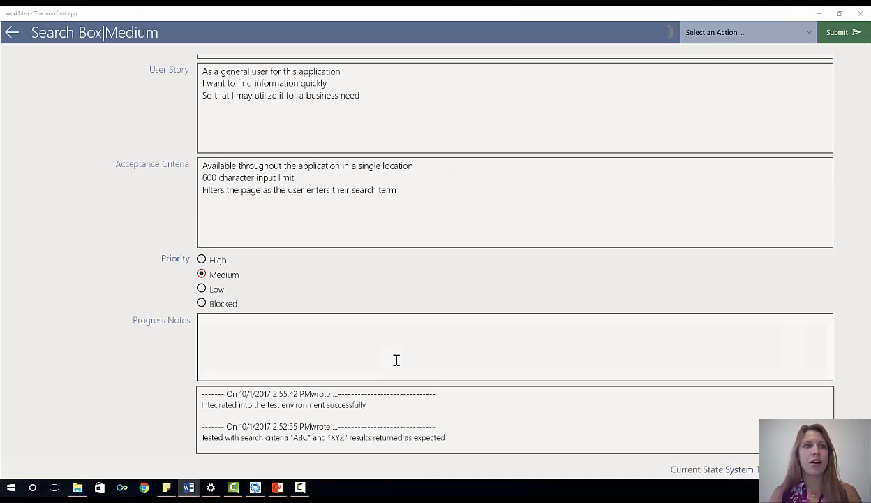
click(364, 347)
text(Defect - Searchbox only available on the homepage)
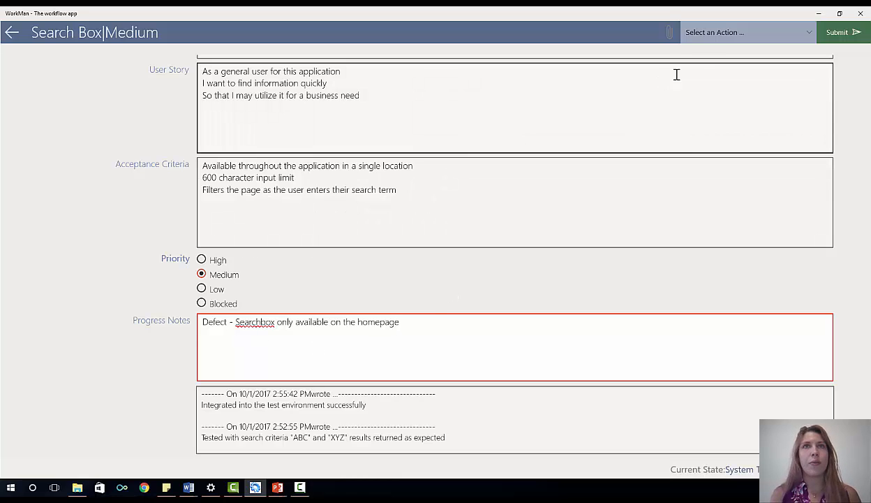
Step: Submit the Search Box item from the System Test state with the Fail action
click(695, 39)
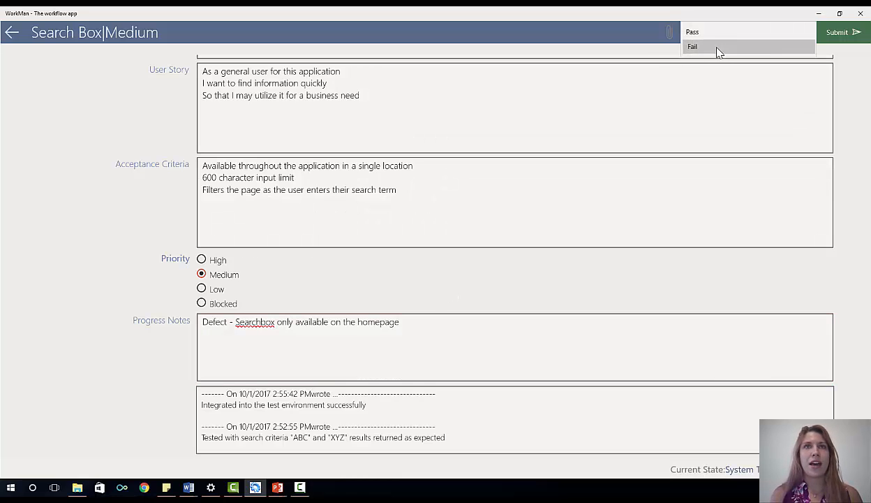
click(719, 50)
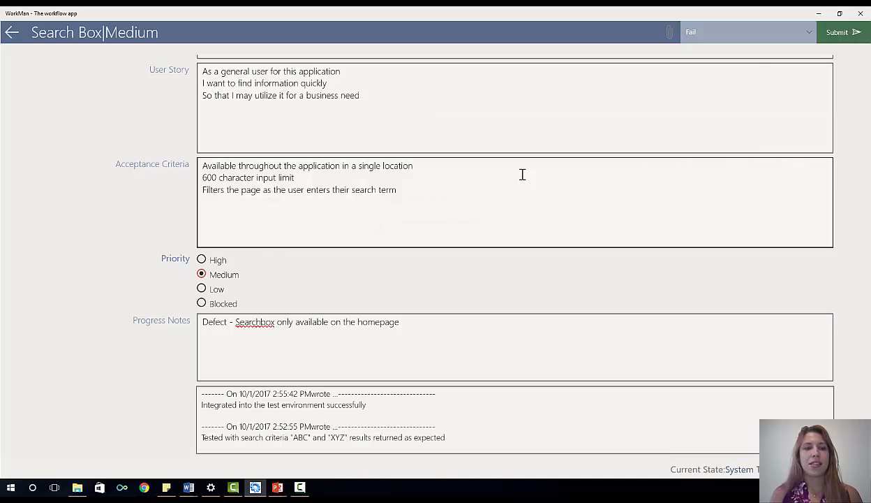
click(834, 32)
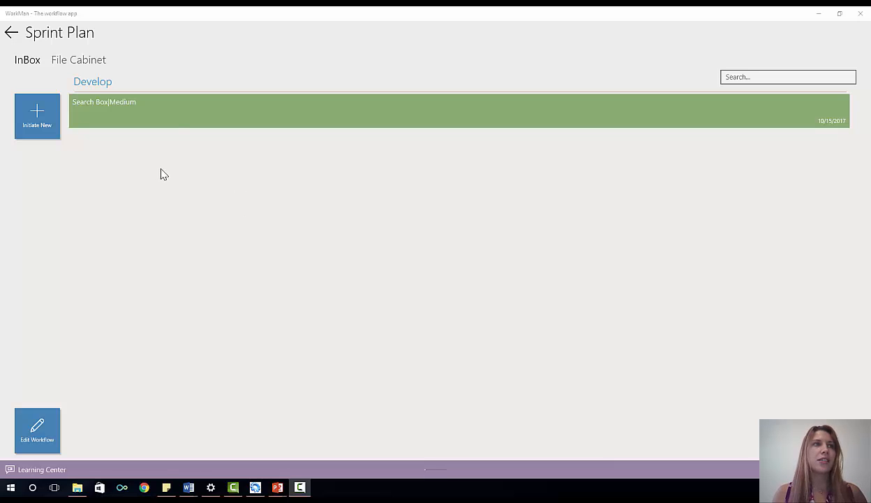
Step: Review the Search Box item's progress note history in Develop and examine the Sprint Plan workflow diagram
click(183, 118)
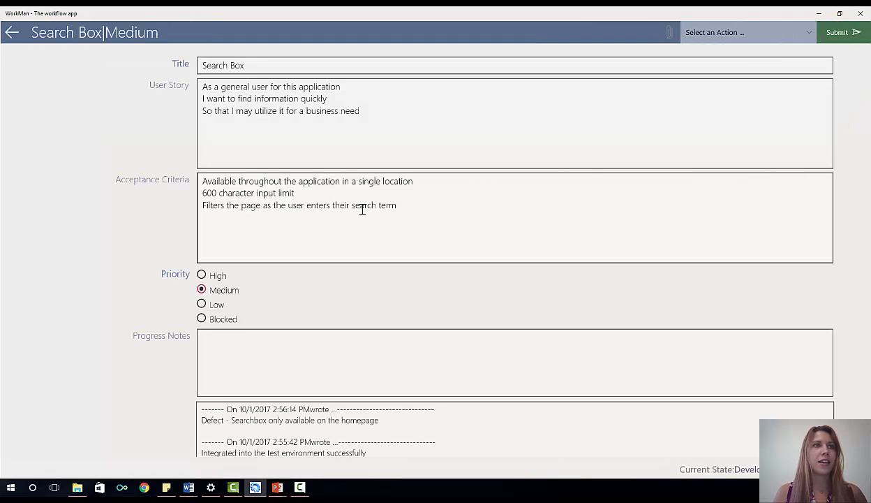
scroll(362, 210, down, 1)
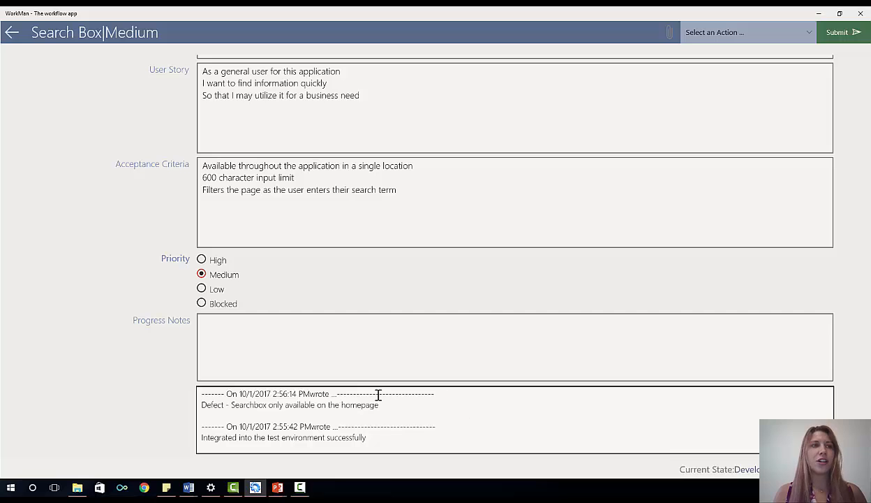
click(12, 32)
click(37, 431)
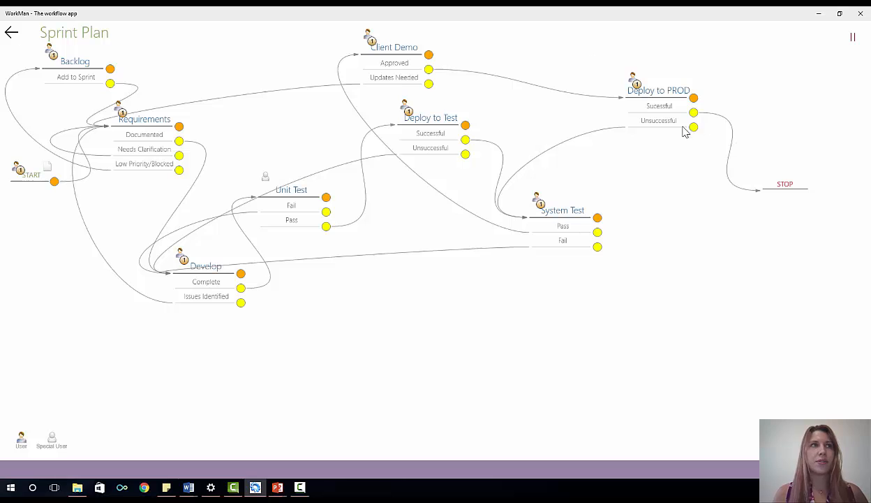
click(11, 32)
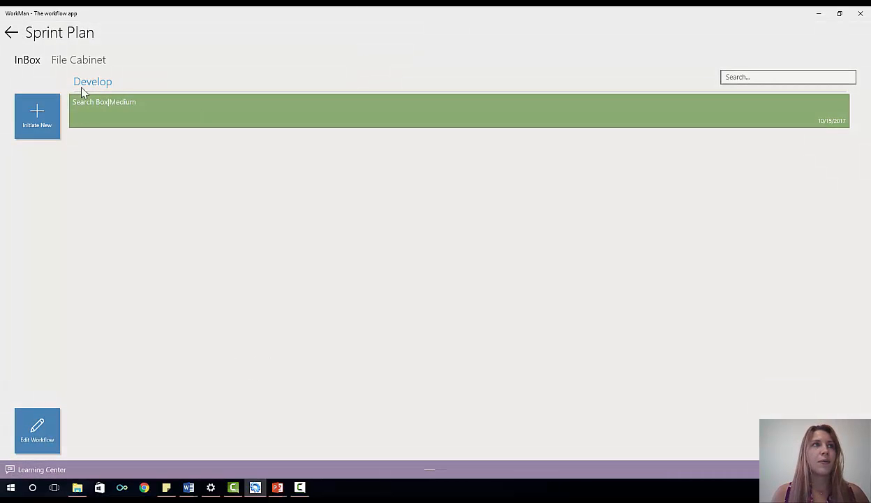
Step: Compare the Sprint Plan's File Cabinet with its InBox and return to the My Workflows overview
click(86, 63)
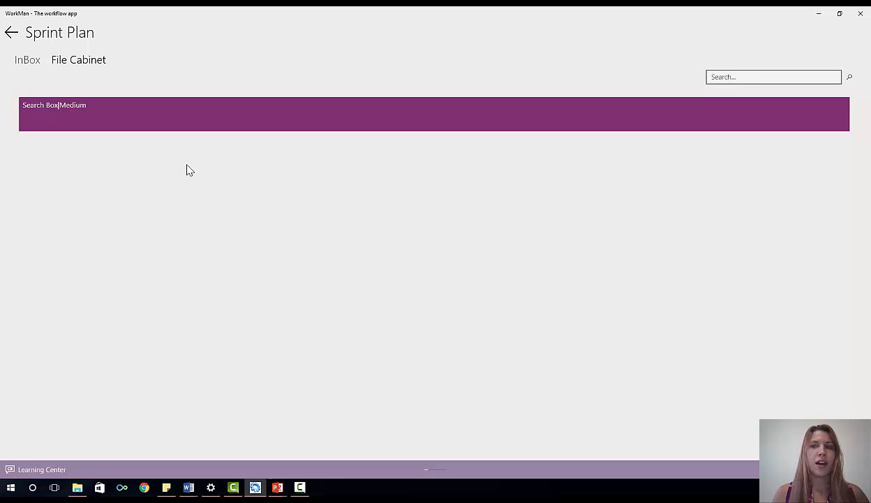
click(34, 64)
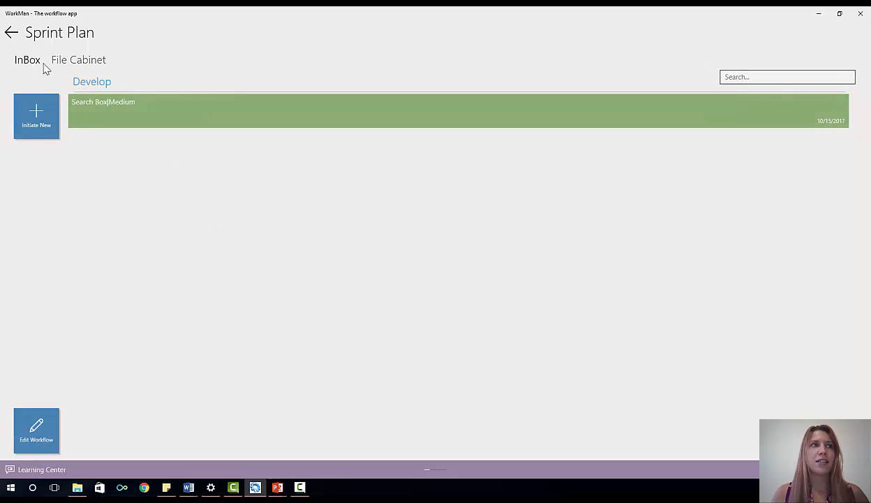
click(97, 69)
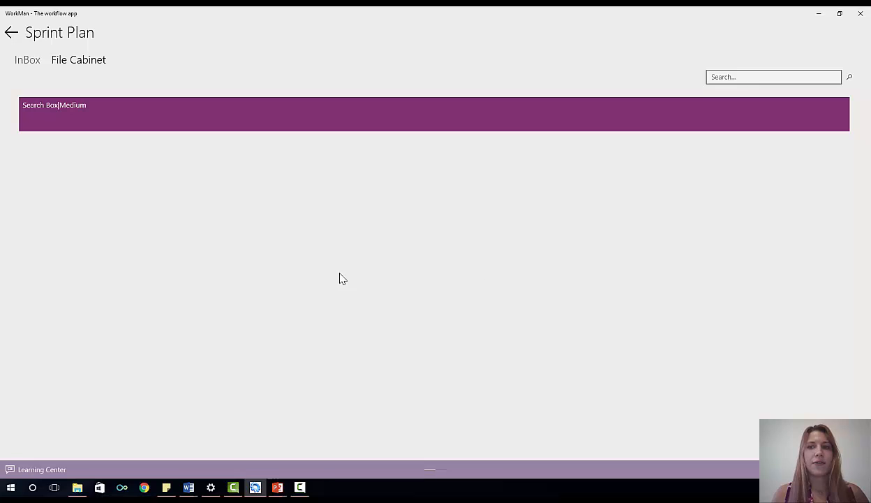
click(10, 32)
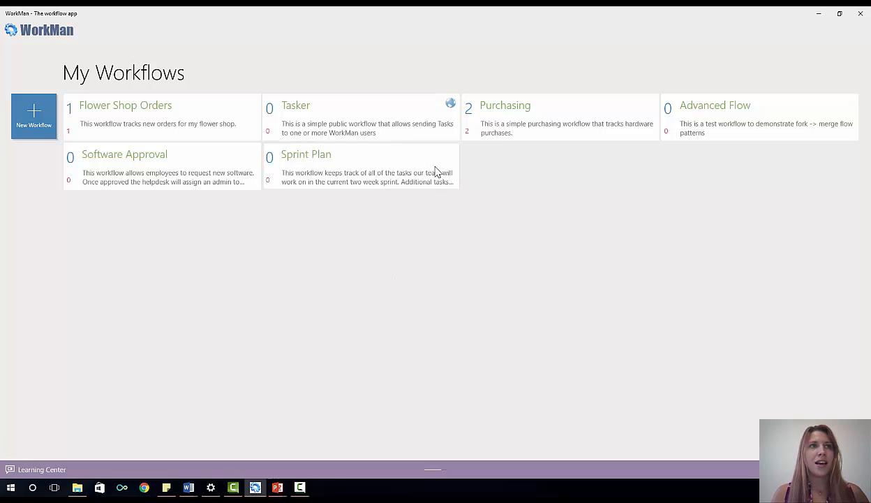
click(398, 150)
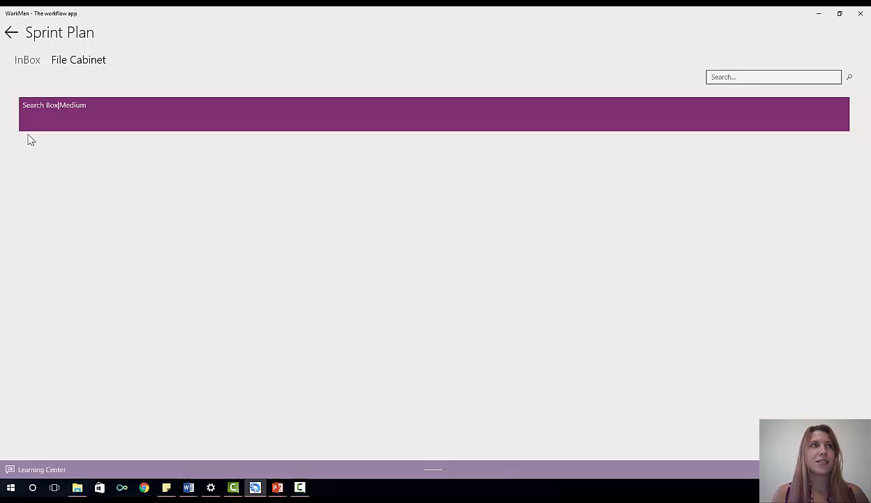
click(21, 62)
click(11, 33)
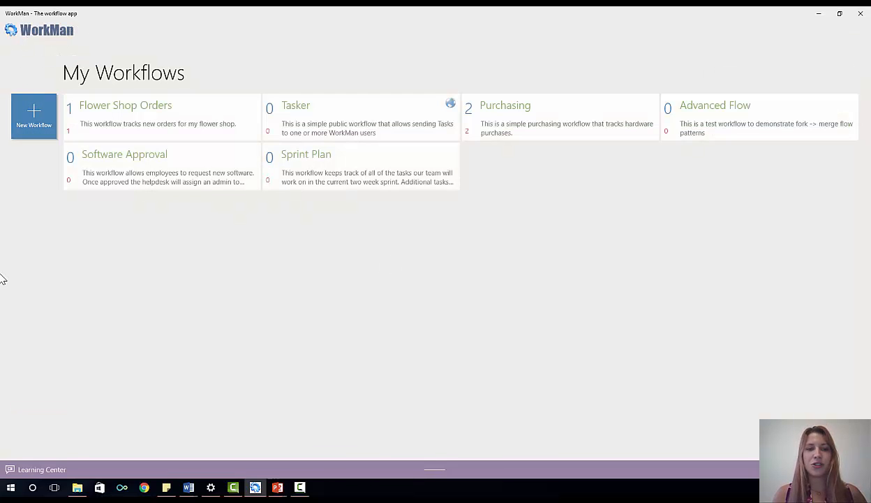
Step: Open the Software Approval workflow diagram and inspect the special user assigned to the Update Request Form state
key(alt+Tab)
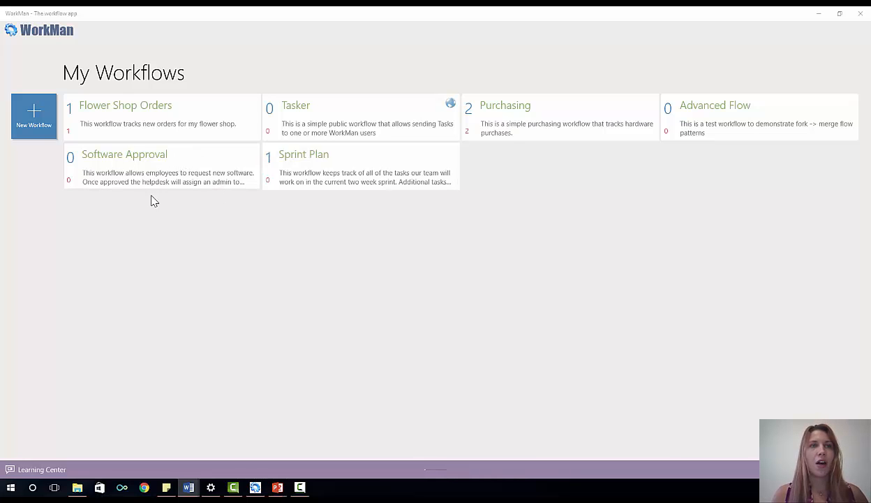
click(200, 180)
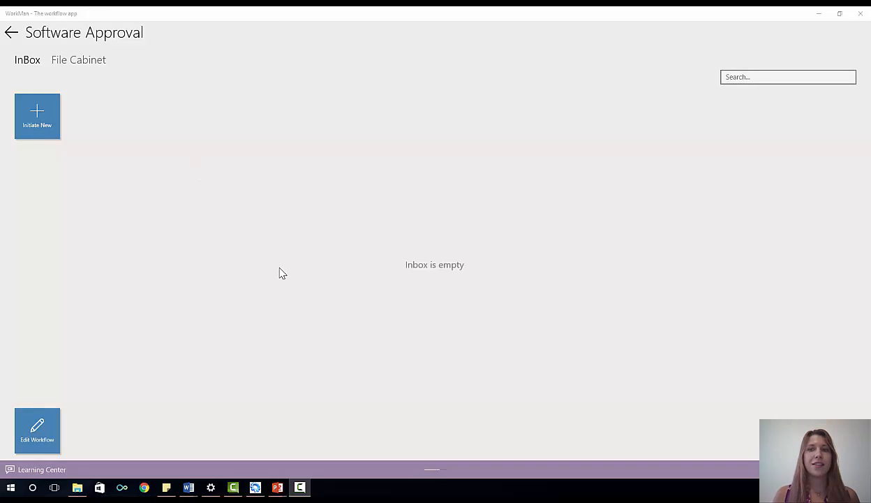
click(37, 425)
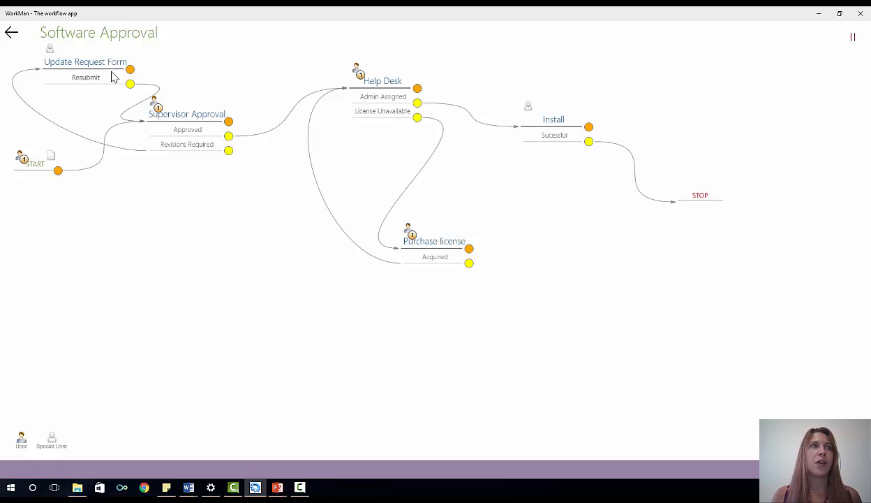
click(49, 49)
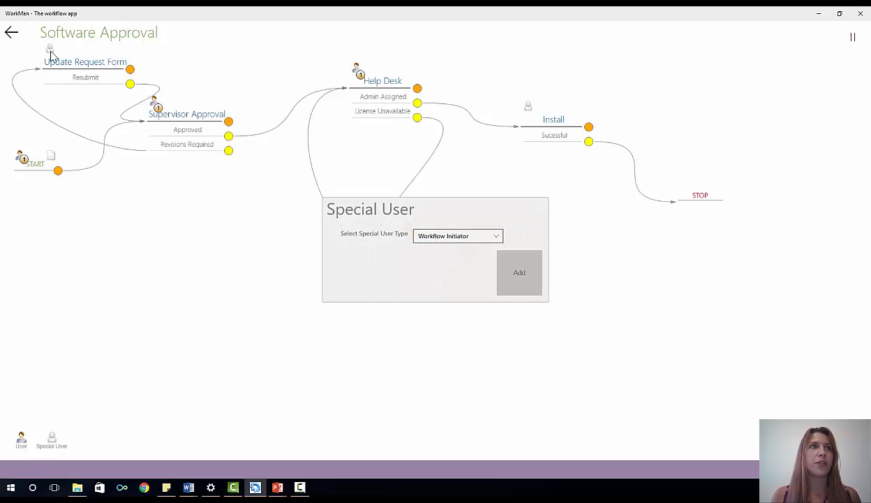
Step: Close the special user settings and shift the Supervisor Approval state slightly to the right in the workflow diagram
click(215, 210)
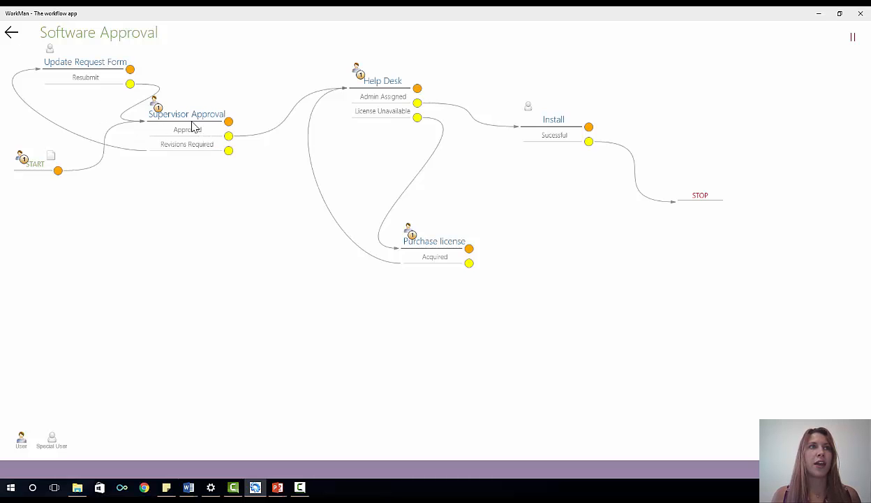
drag(192, 124, 216, 125)
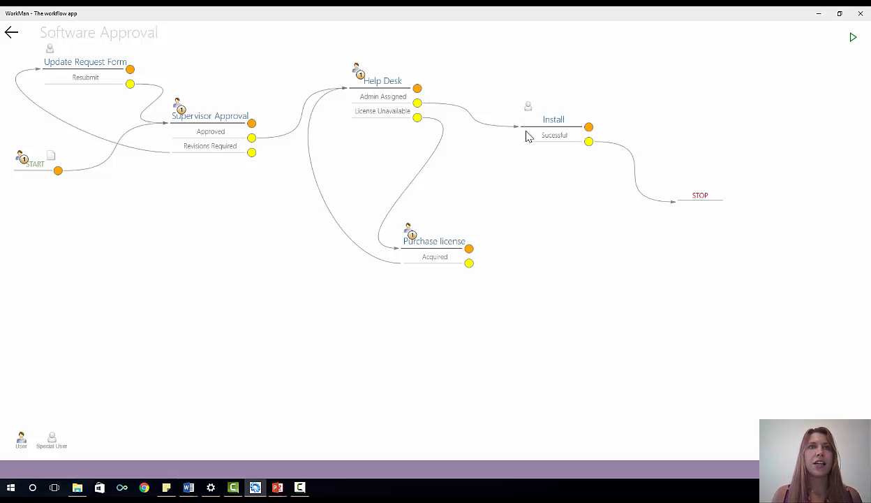
Step: Check the special user assigned to the Install state and reactivate the Software Approval workflow
click(528, 107)
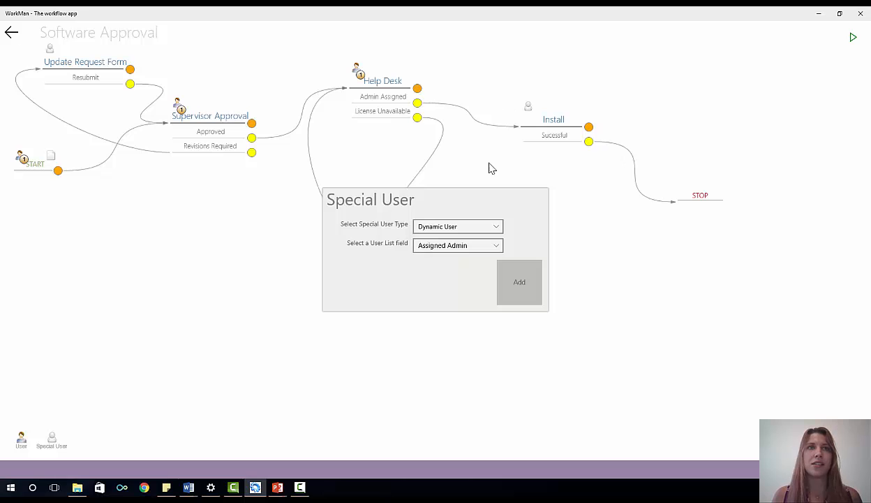
click(528, 296)
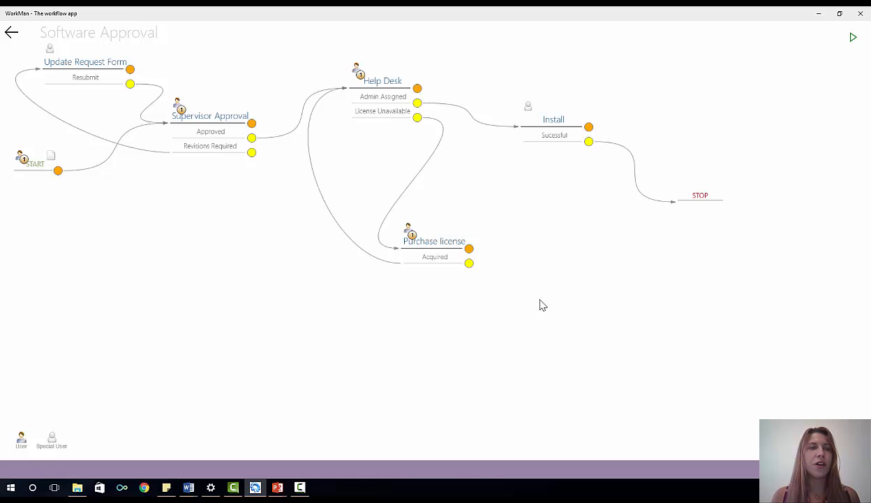
click(853, 40)
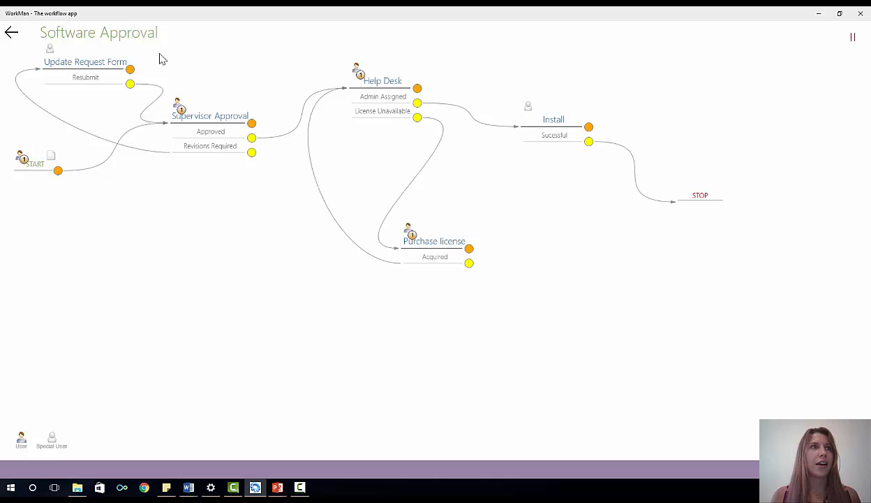
Step: Initiate a new Software Approval request with "Visual Studios 2012" as the required software
click(11, 32)
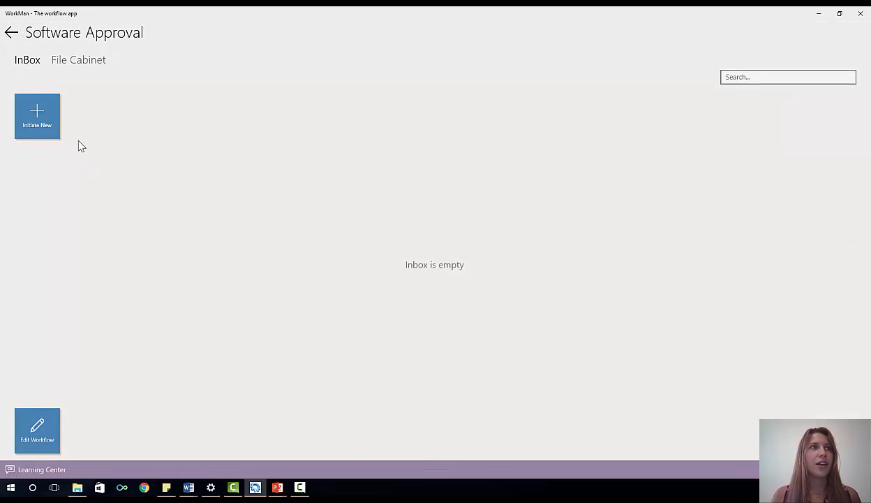
click(44, 123)
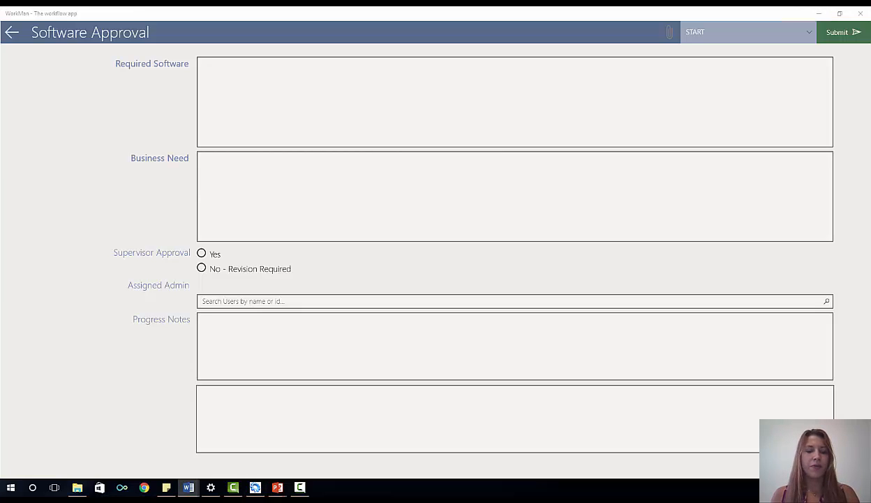
click(321, 125)
text(Visual Studios 2012)
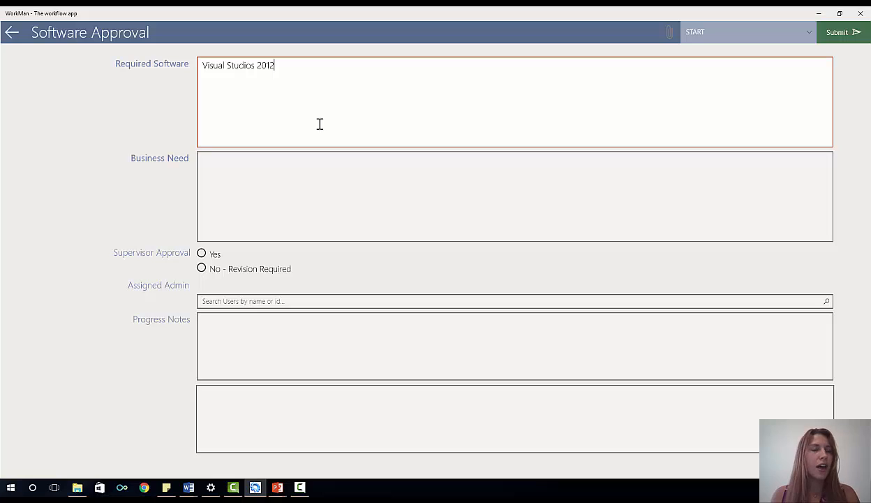
Step: Enter the business need "Required so that I can create applications that can be run in the client environment" and submit the request
key(alt+Tab)
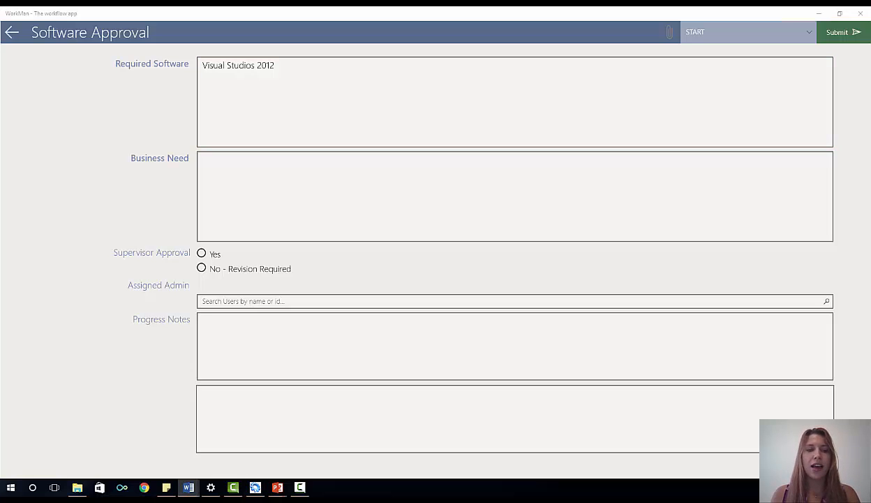
click(312, 193)
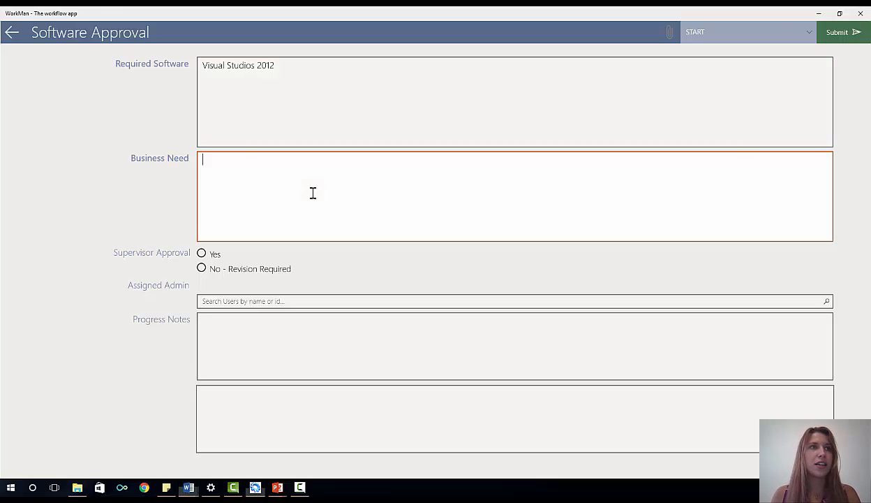
text(Required so that I can create applications that can be run in the client environment)
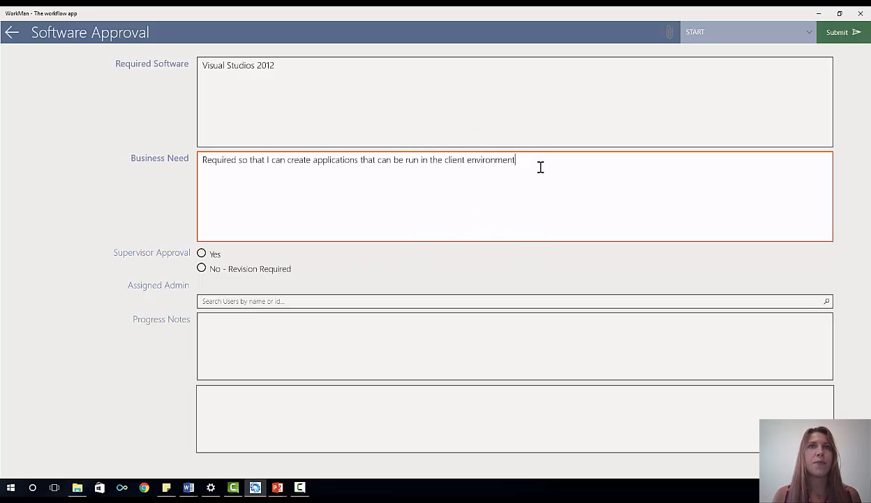
click(844, 34)
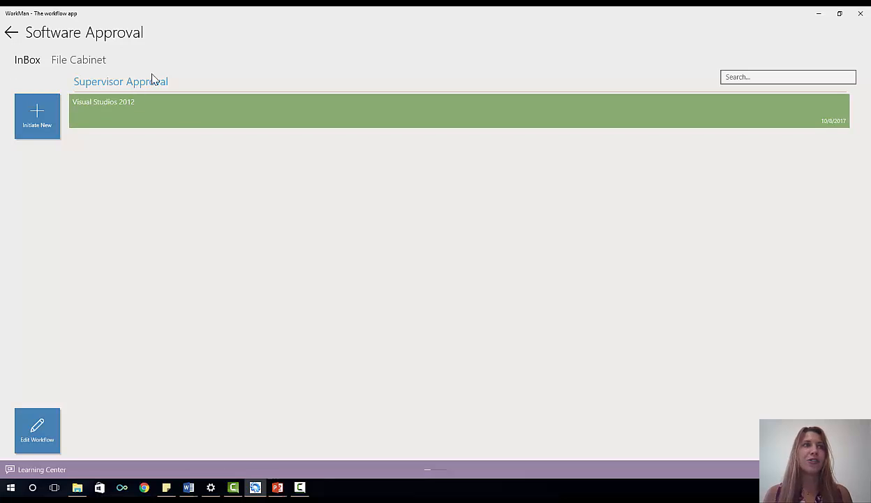
Step: Set Supervisor Approval to Yes on the Visual Studios 2012 request and submit it with the Approved action
click(179, 119)
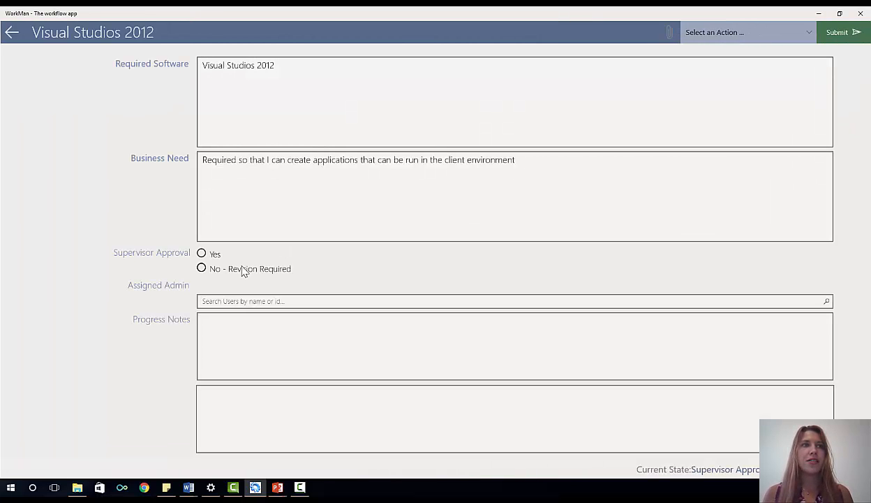
click(201, 255)
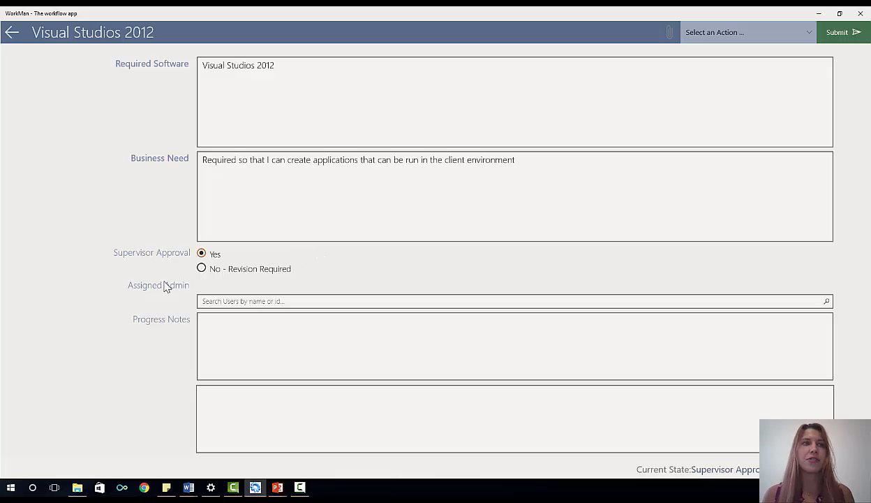
click(773, 33)
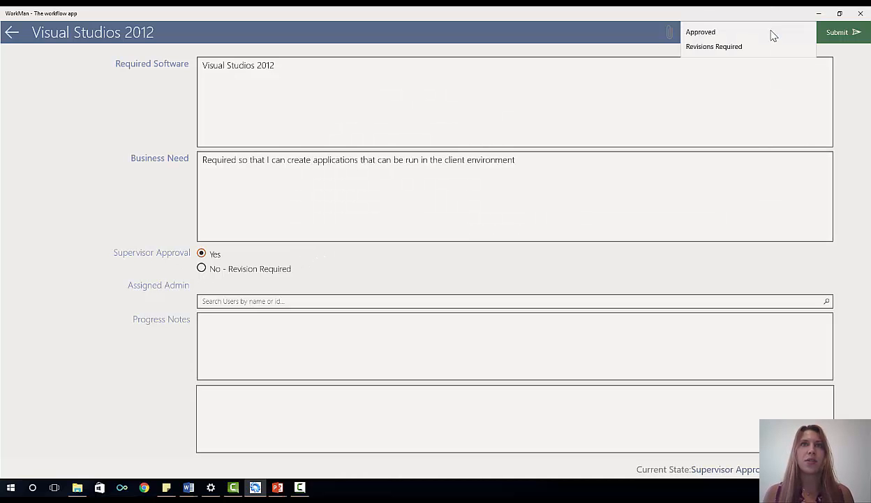
click(709, 32)
click(841, 32)
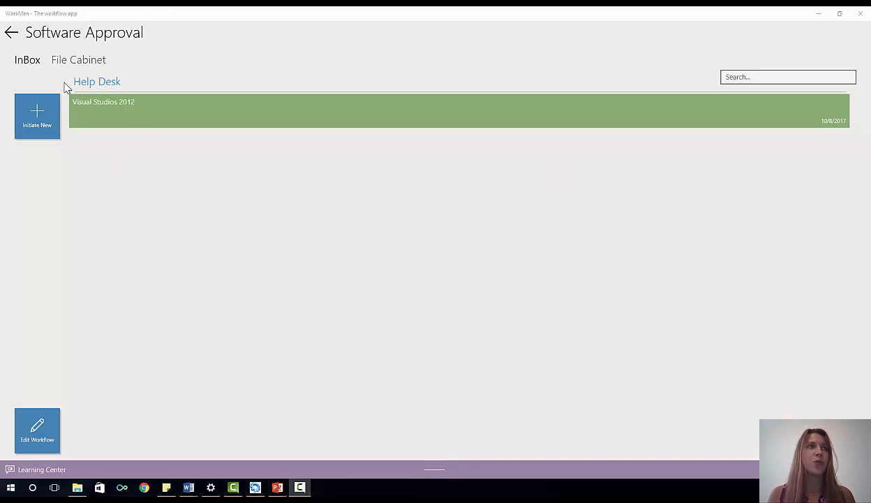
Step: Add the administrator's name as Assigned Admin on the Help Desk request and submit it with the Admin Assigned action
click(166, 118)
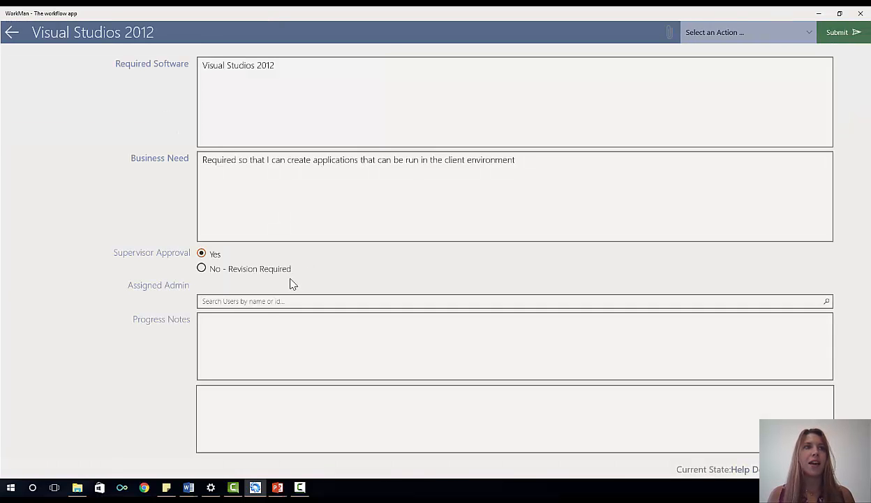
click(254, 302)
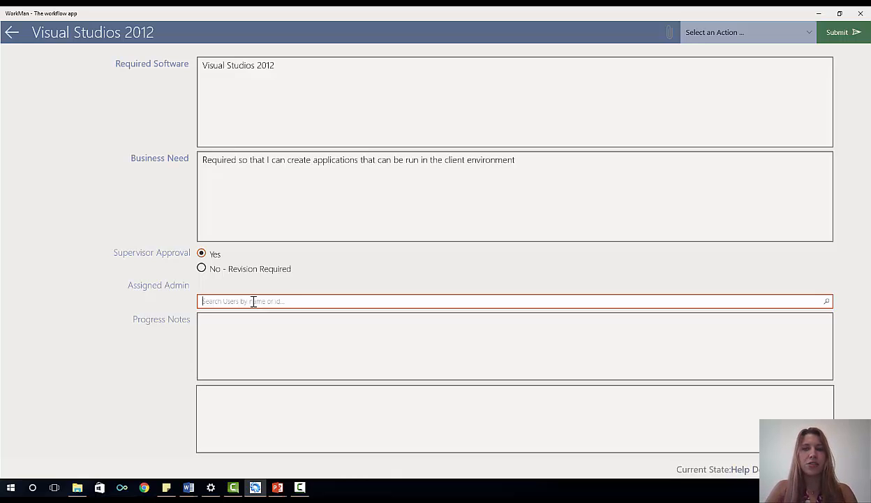
text(Michelle )
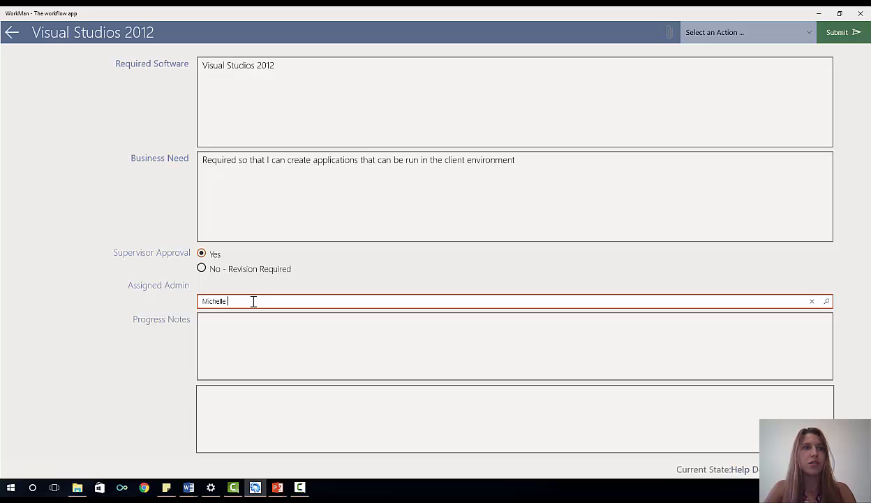
text(J)
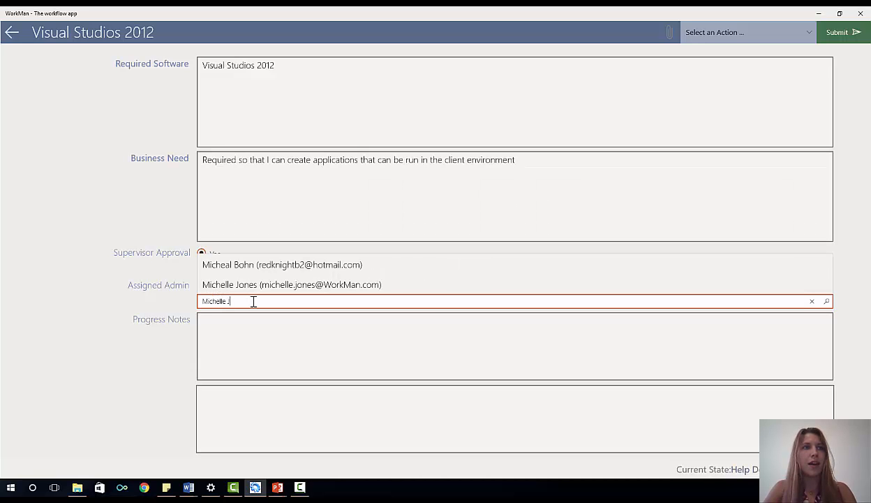
click(245, 286)
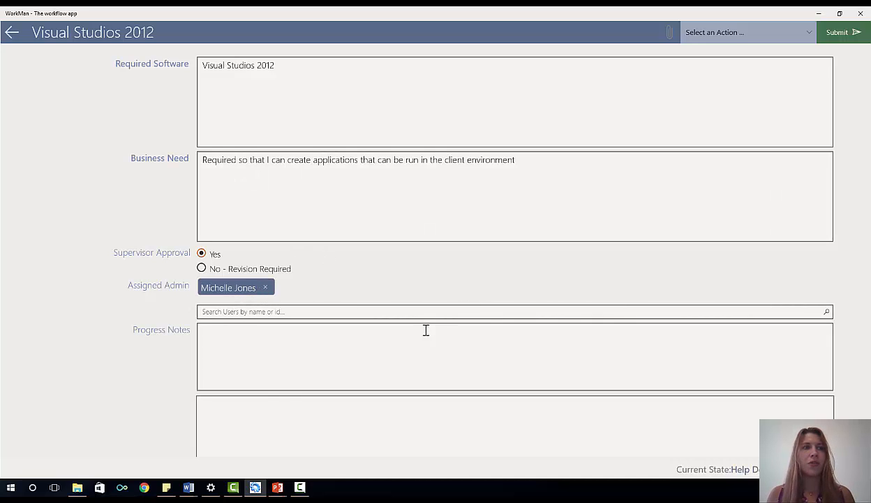
click(750, 34)
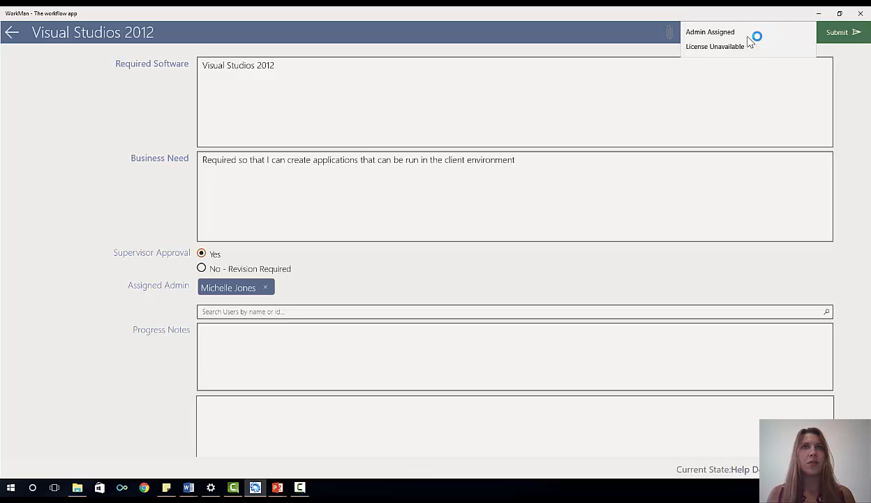
click(705, 35)
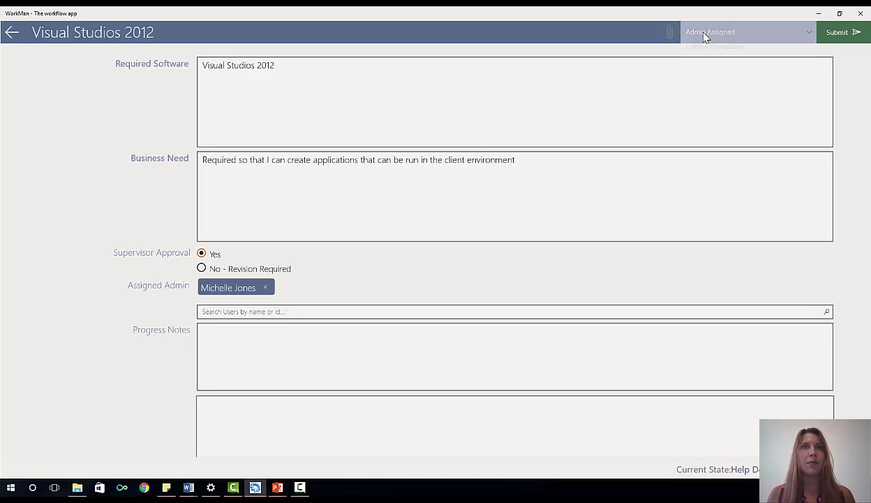
click(838, 32)
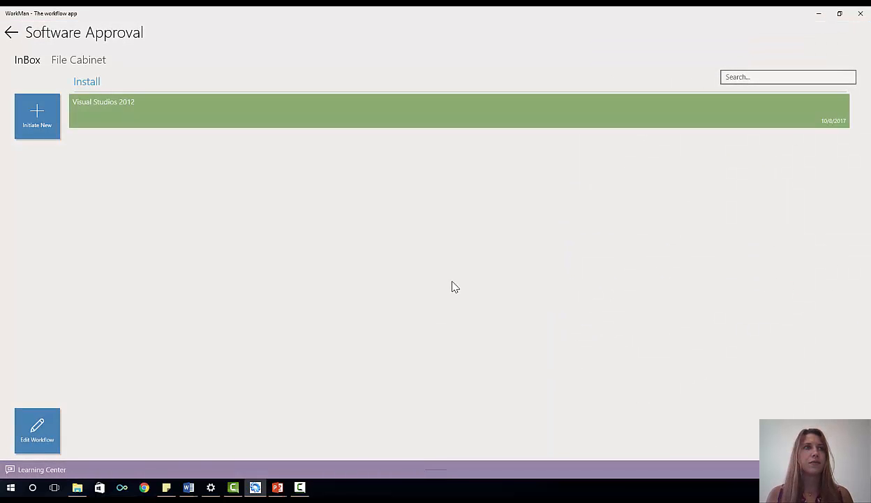
Step: Add the progress note "No issues with install" to the request in the Install state and submit it as Sucessful
click(206, 110)
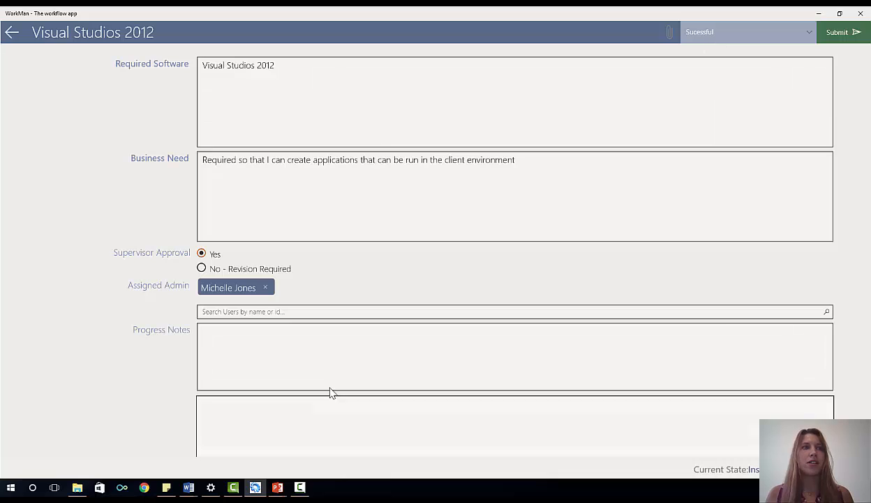
click(333, 349)
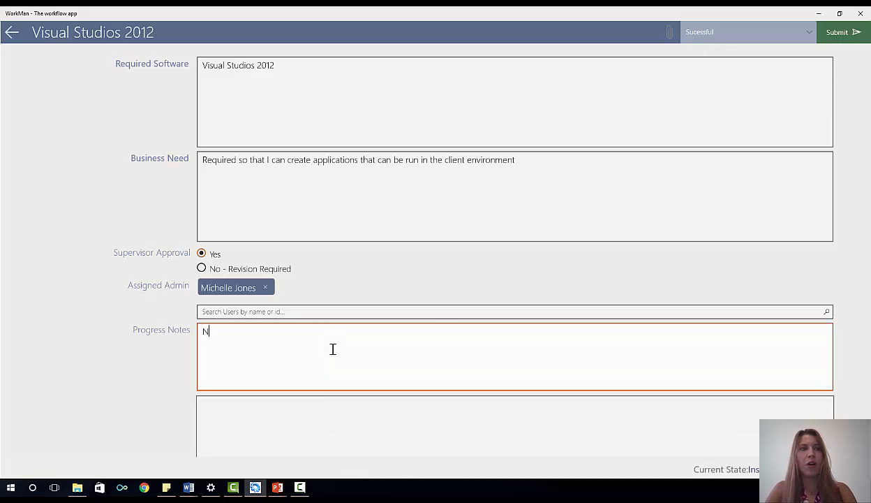
text(No issues )
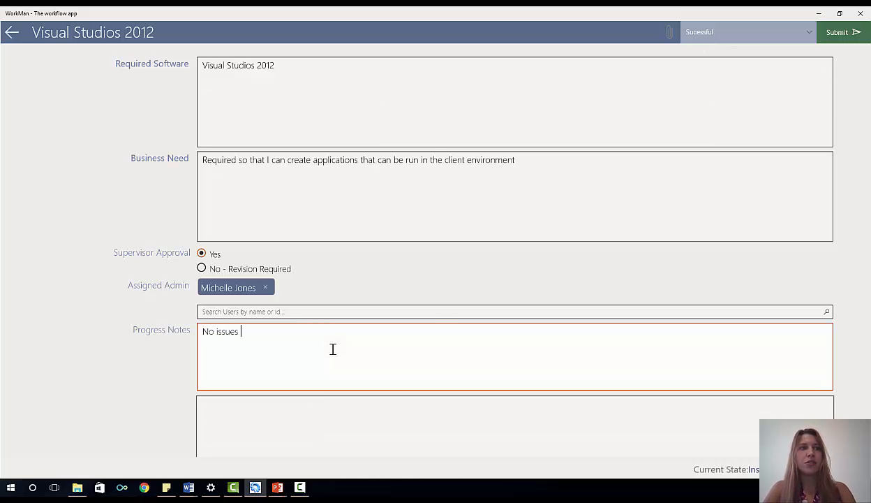
text(with install)
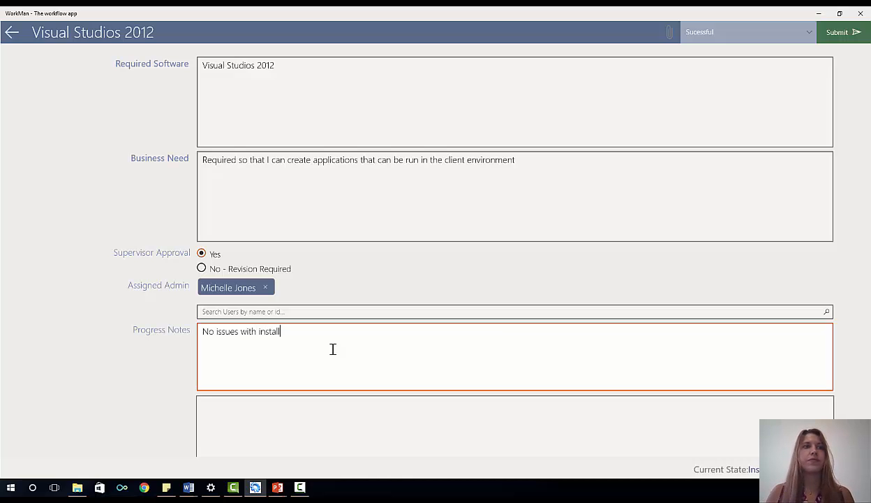
click(838, 33)
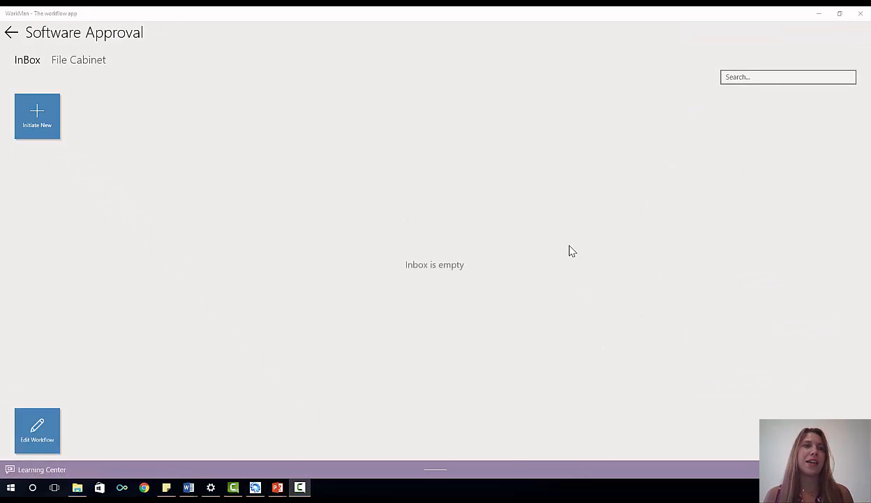
Step: Review the Software Approval workflow diagram and return to the My Workflows overview
click(38, 429)
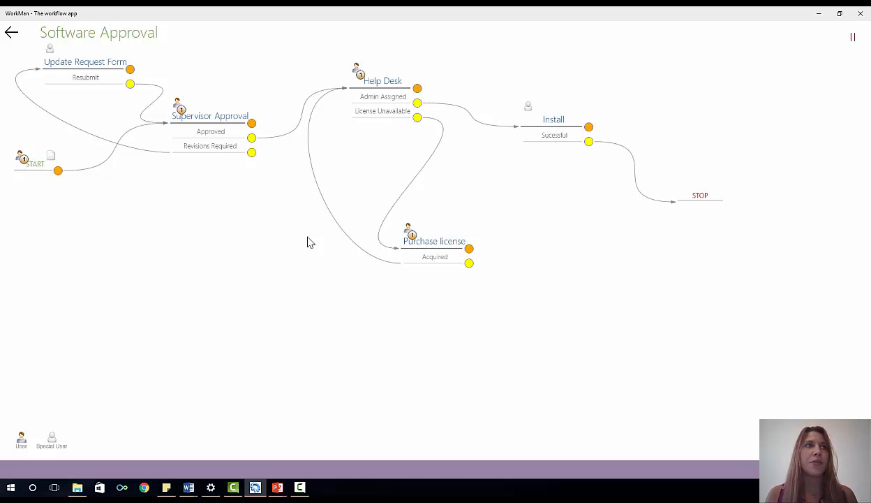
click(11, 33)
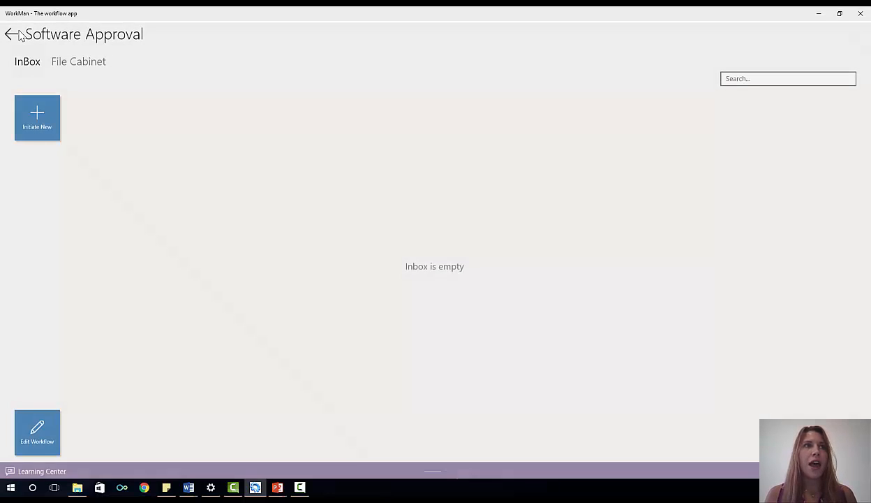
click(11, 32)
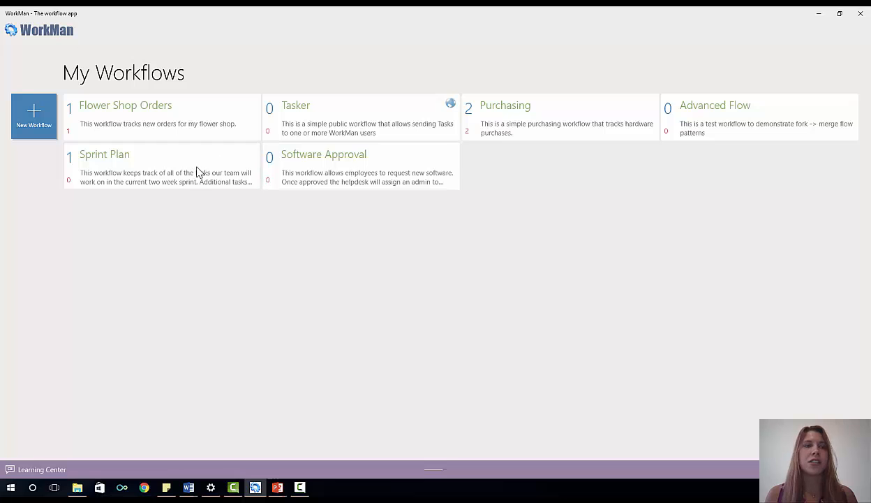
Step: Open the Sprint Plan workflow's diagram for editing
click(166, 171)
click(40, 427)
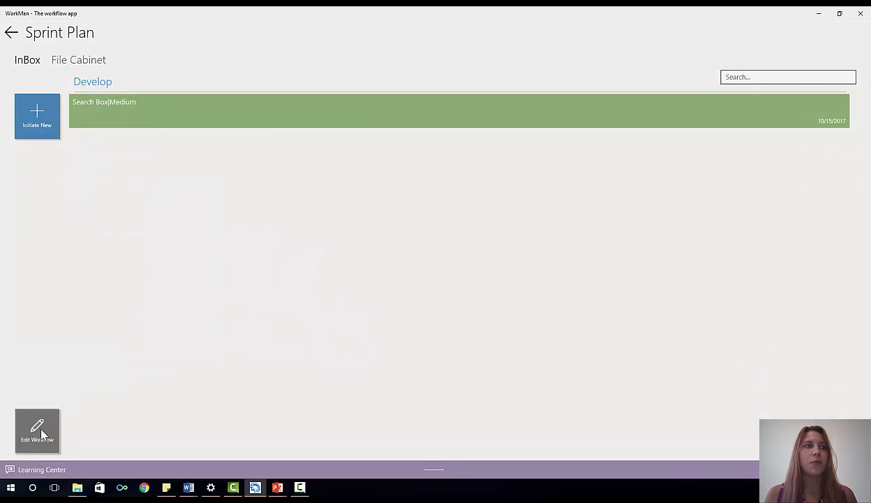